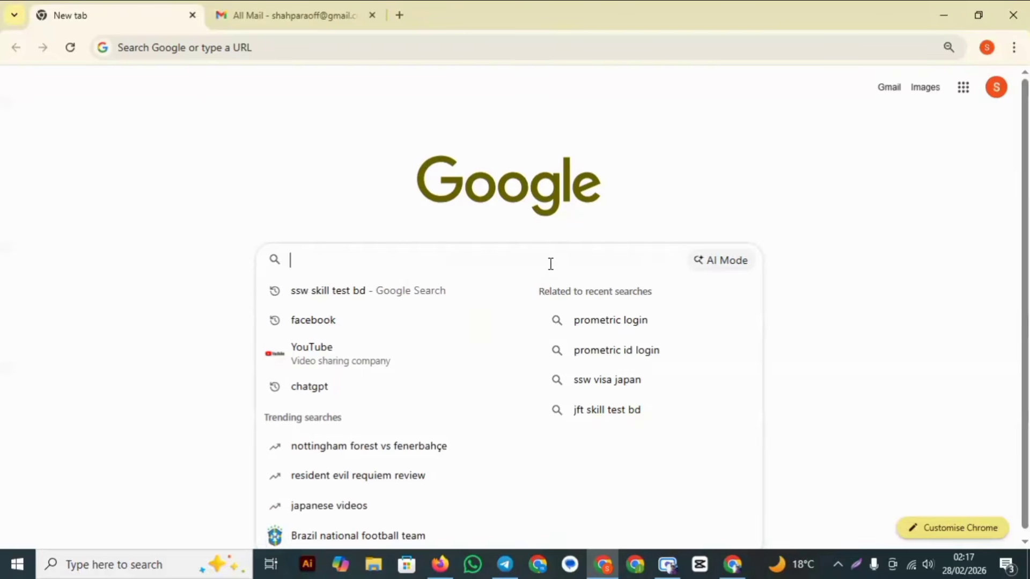
# Search Google for "ssw skill test bd" and open the PROMETRIC Specified Skilled Worker Tests site.
pyautogui.write('ss')
pyautogui.click(412, 255)
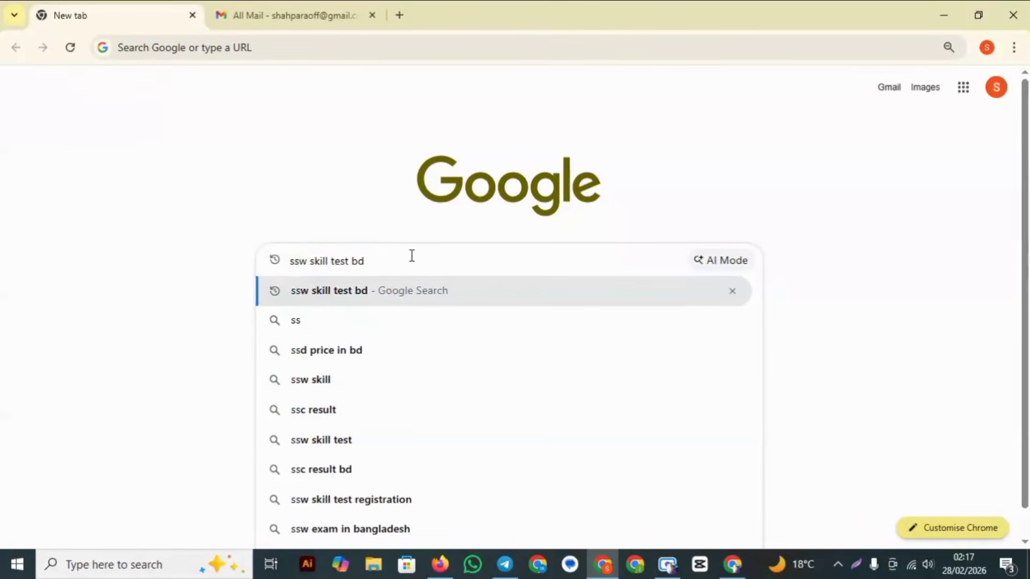
pyautogui.press('Return')
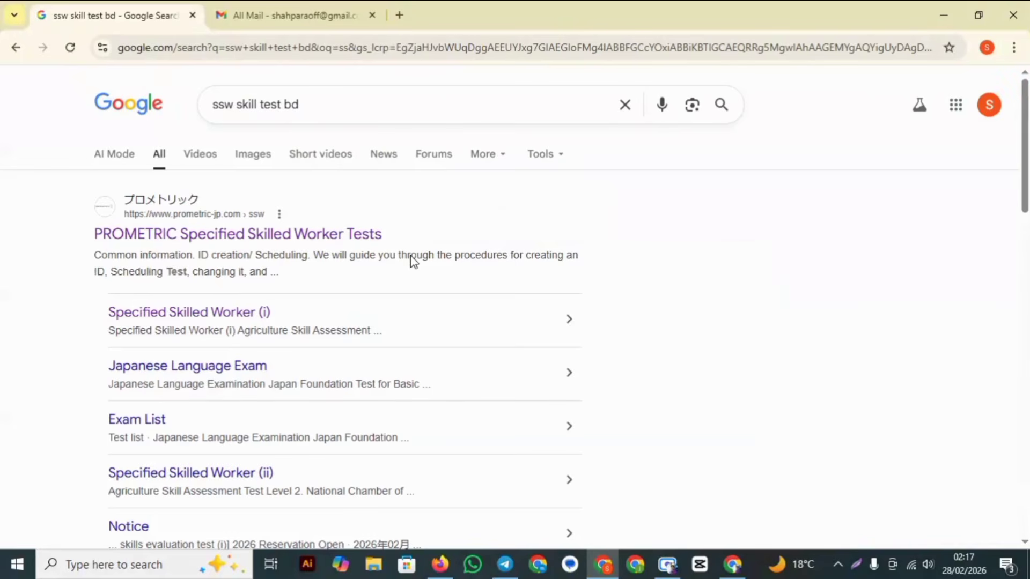
pyautogui.click(338, 239)
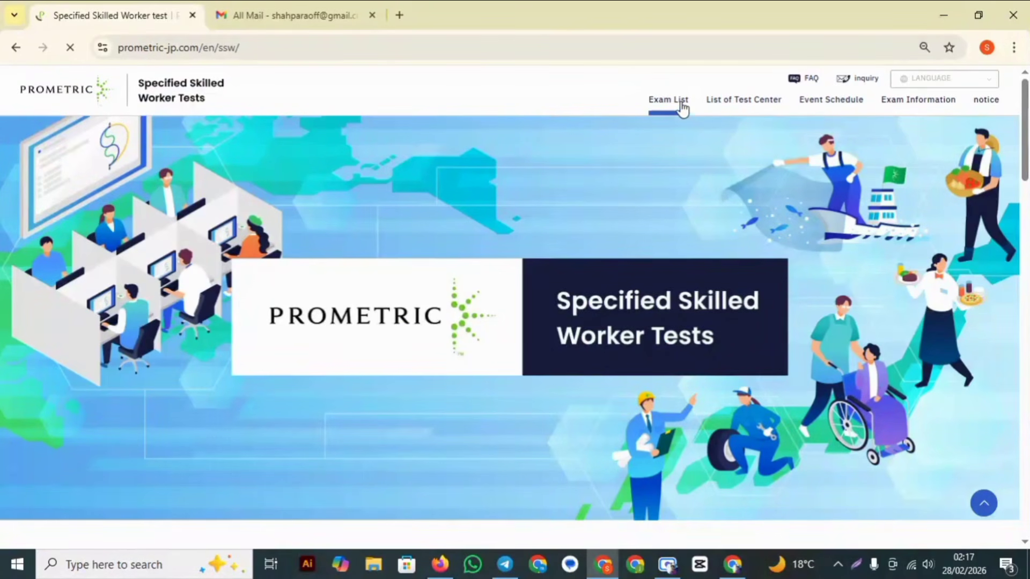
# Open the Japan Foundation Test for Basic Japanese (JFT-Basic) page from the Japanese language exams and translate it into English.
pyautogui.moveTo(680, 106)
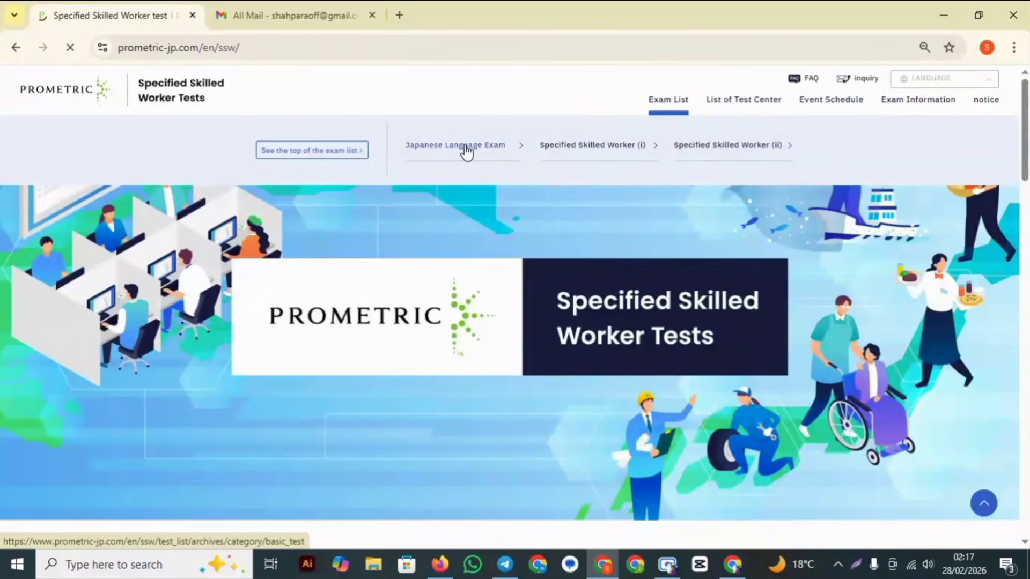
pyautogui.click(465, 151)
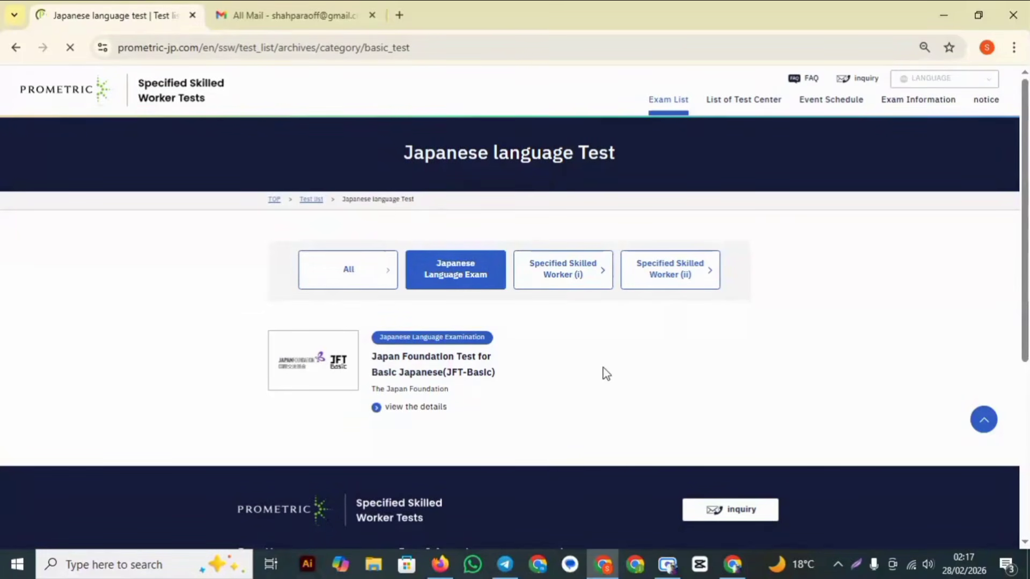
pyautogui.click(485, 375)
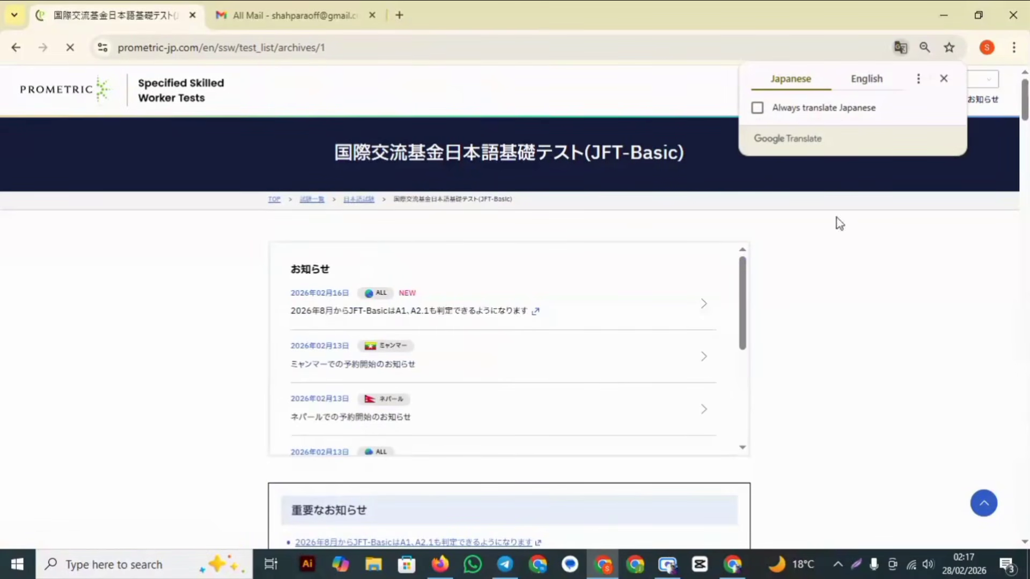
pyautogui.click(867, 81)
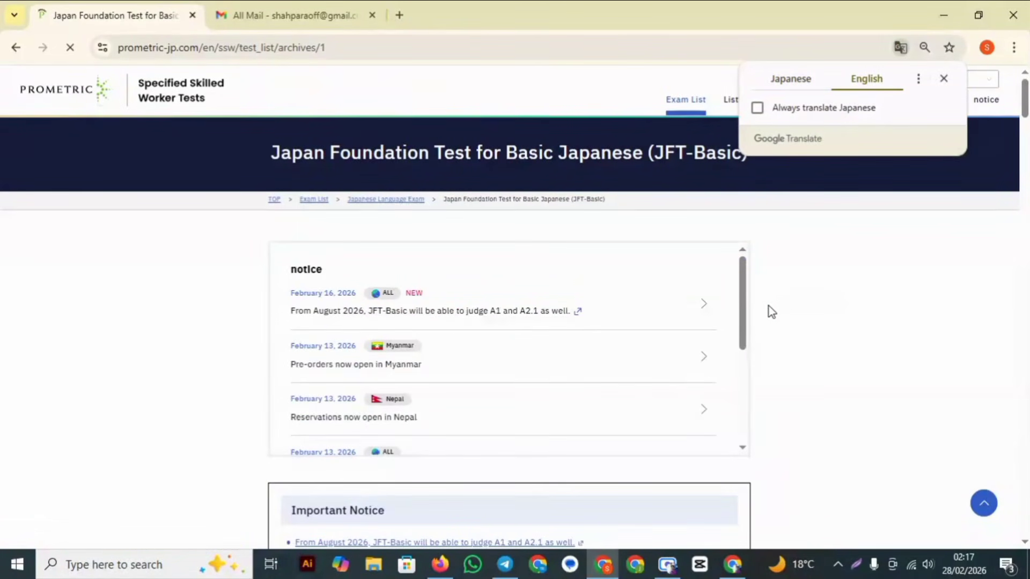
# Open the Prometric ID creation notes from the JFT-Basic page's ID creation section and translate them into English.
pyautogui.scroll(-5, 806, 309)
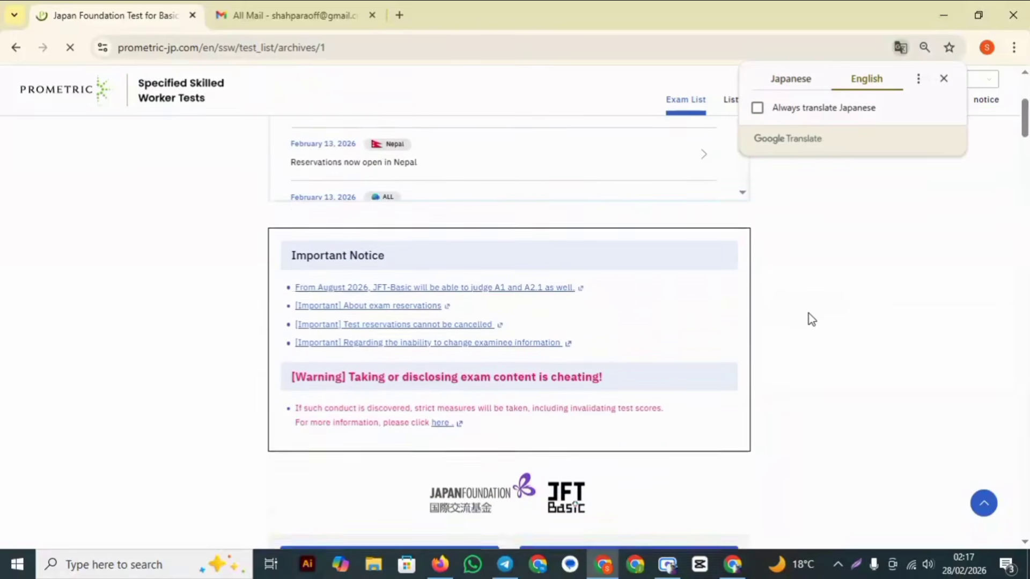
pyautogui.scroll(-4, 811, 319)
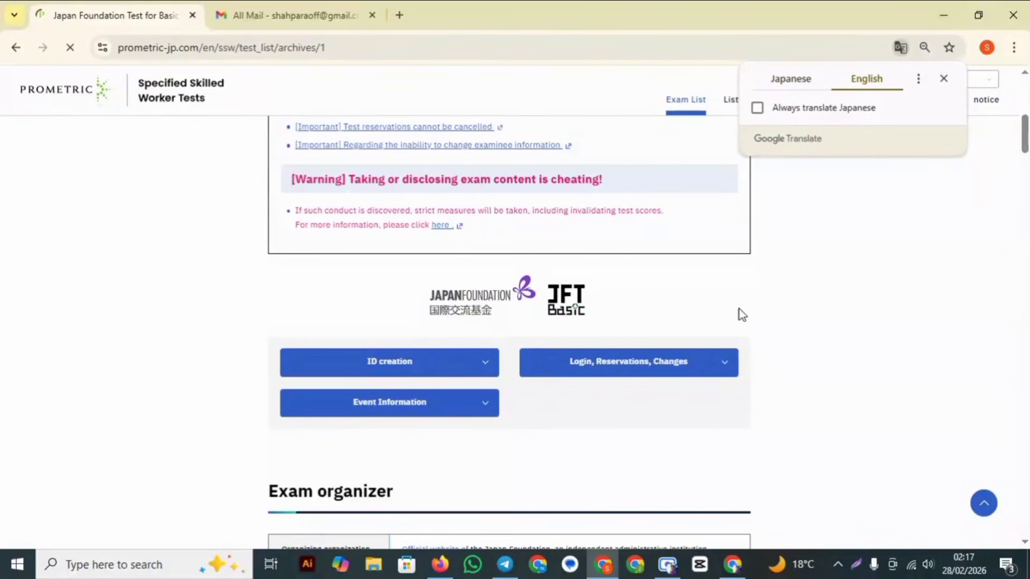
pyautogui.click(438, 361)
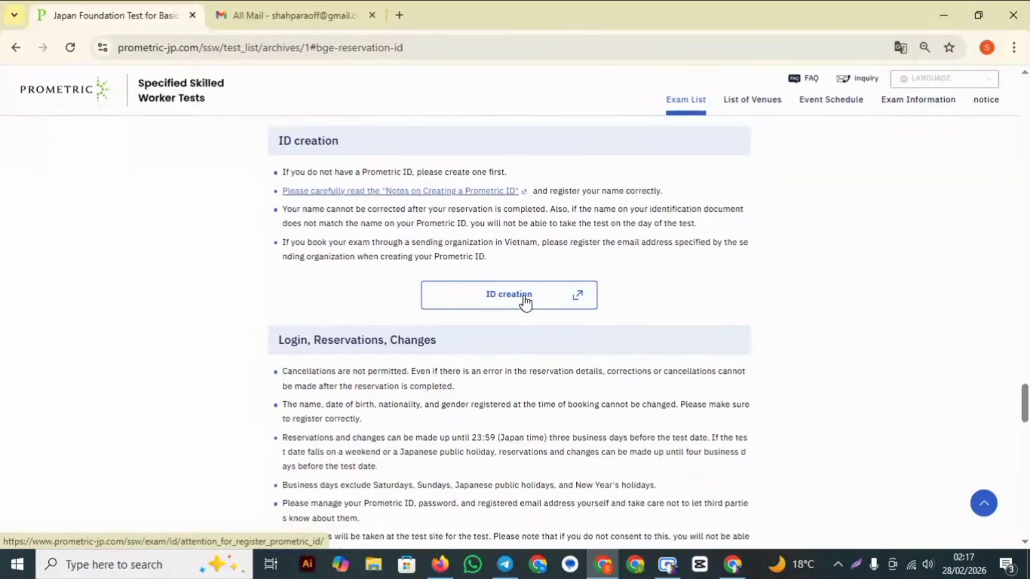
pyautogui.click(520, 300)
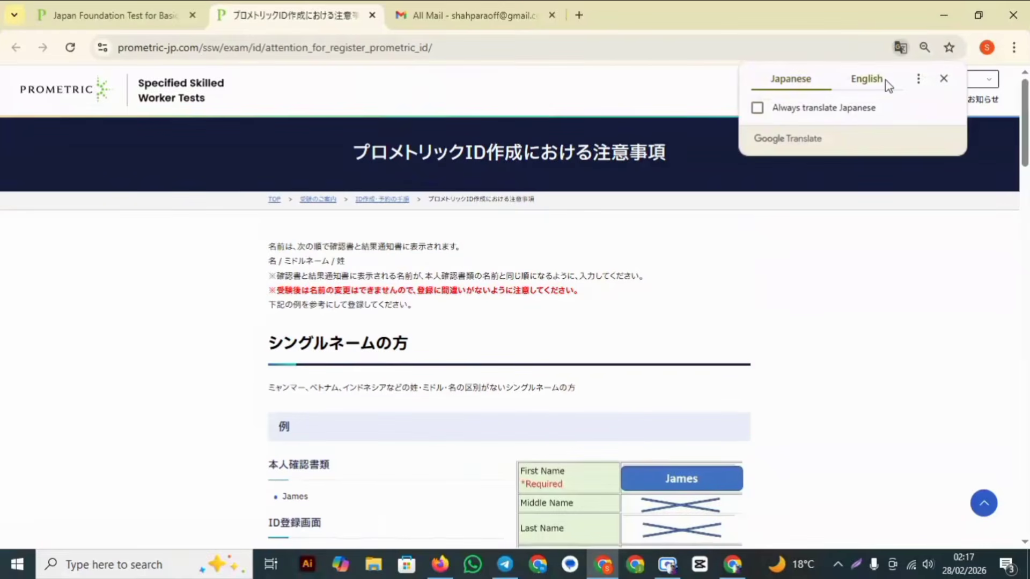
pyautogui.click(886, 80)
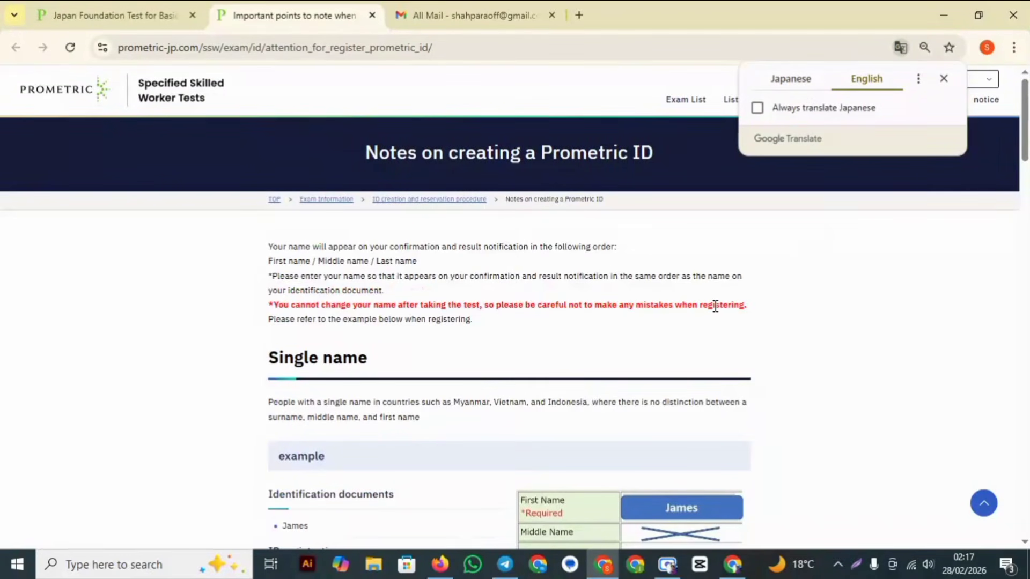
# Read through the name registration notes and proceed to create a Prometric ID.
pyautogui.scroll(-3, 715, 303)
pyautogui.scroll(-6, 715, 305)
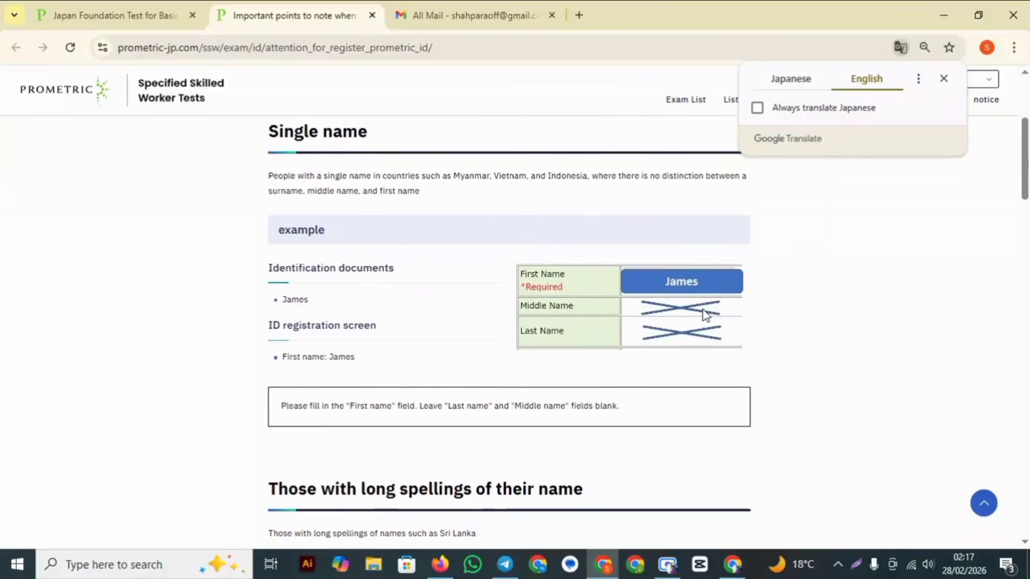
pyautogui.scroll(-10, 706, 315)
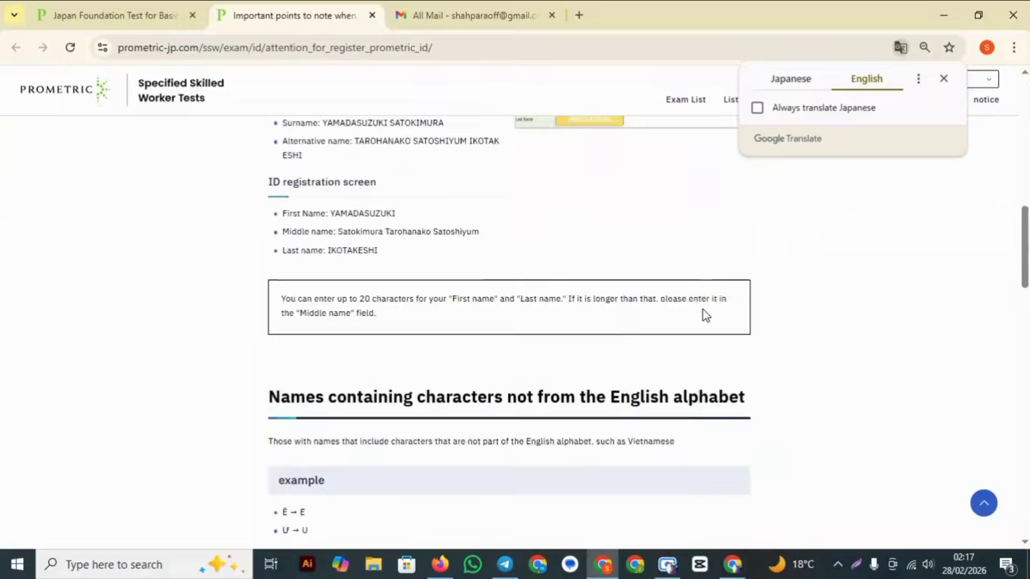
pyautogui.scroll(-10, 635, 324)
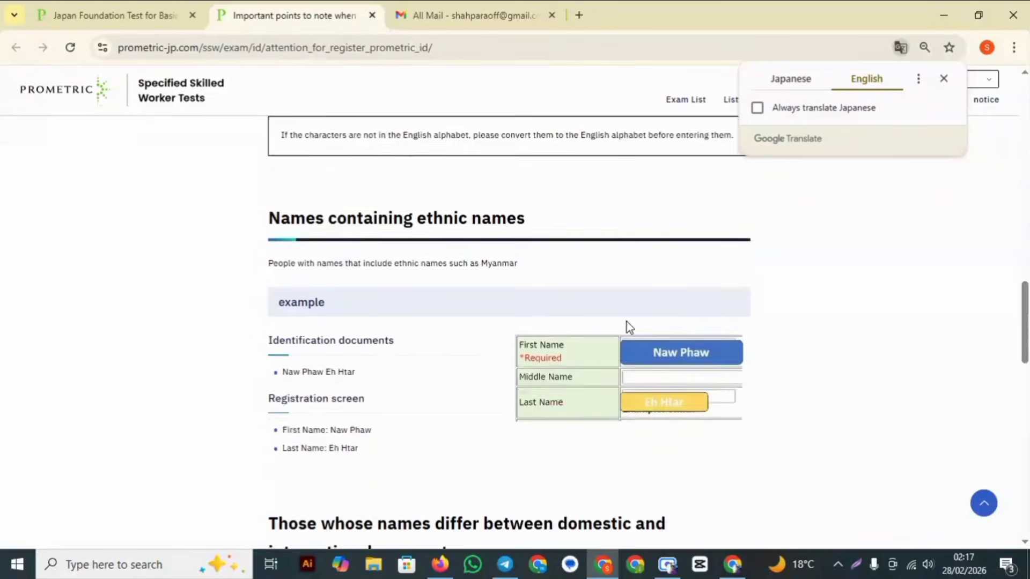
pyautogui.scroll(-4, 631, 325)
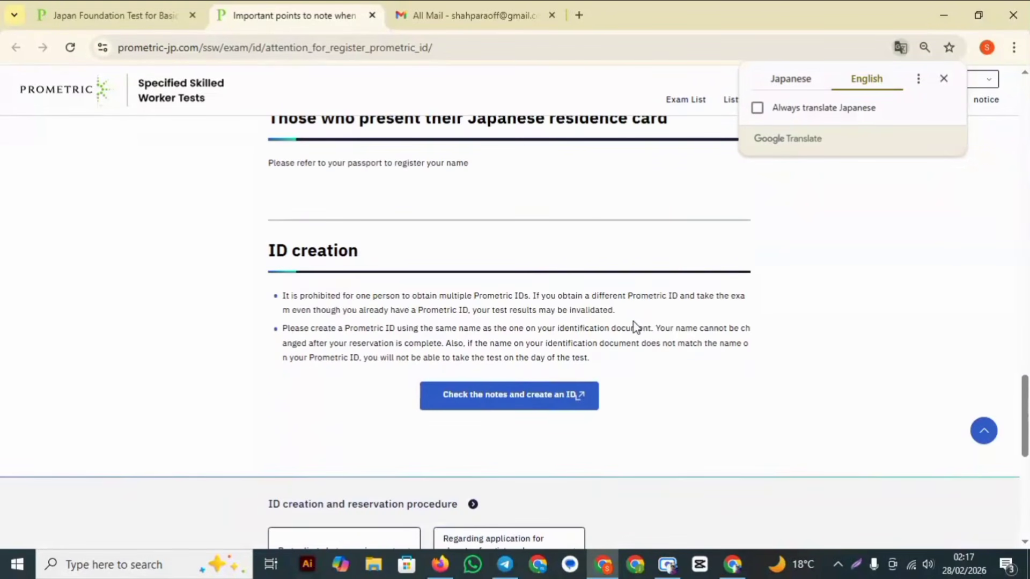
pyautogui.click(564, 397)
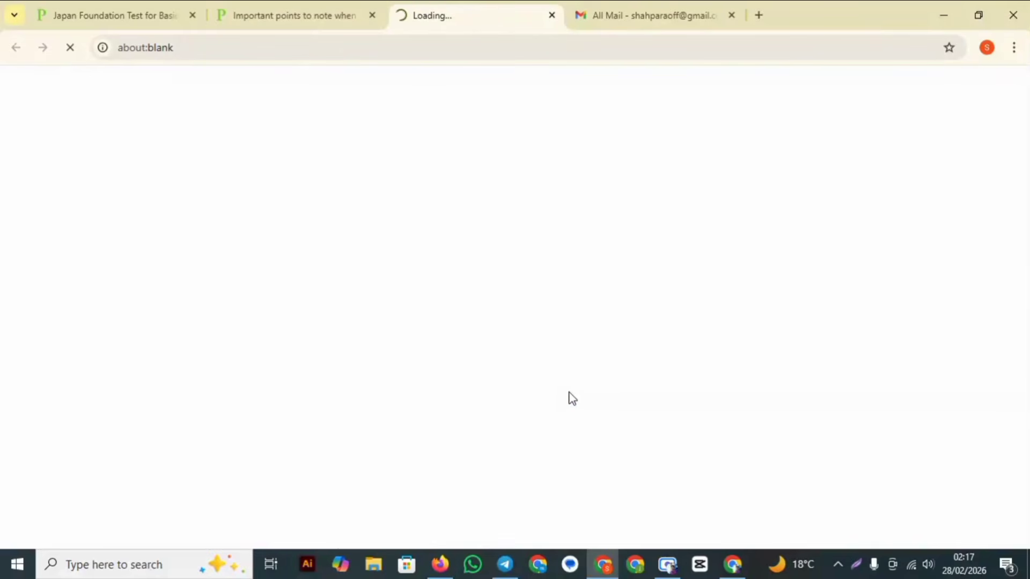
# Change the language of the new Prometric ID page to English.
pyautogui.click(793, 314)
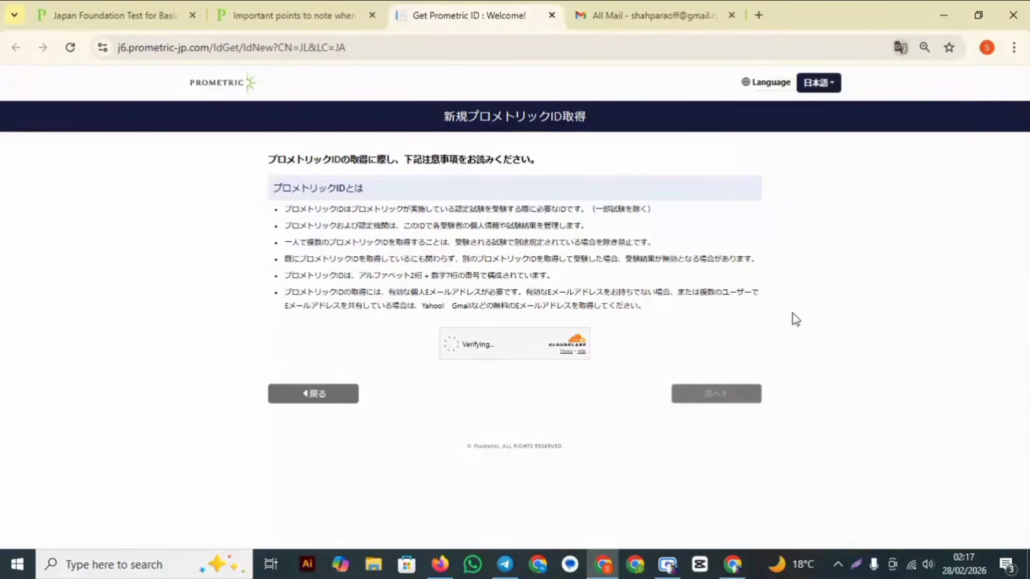
pyautogui.click(827, 86)
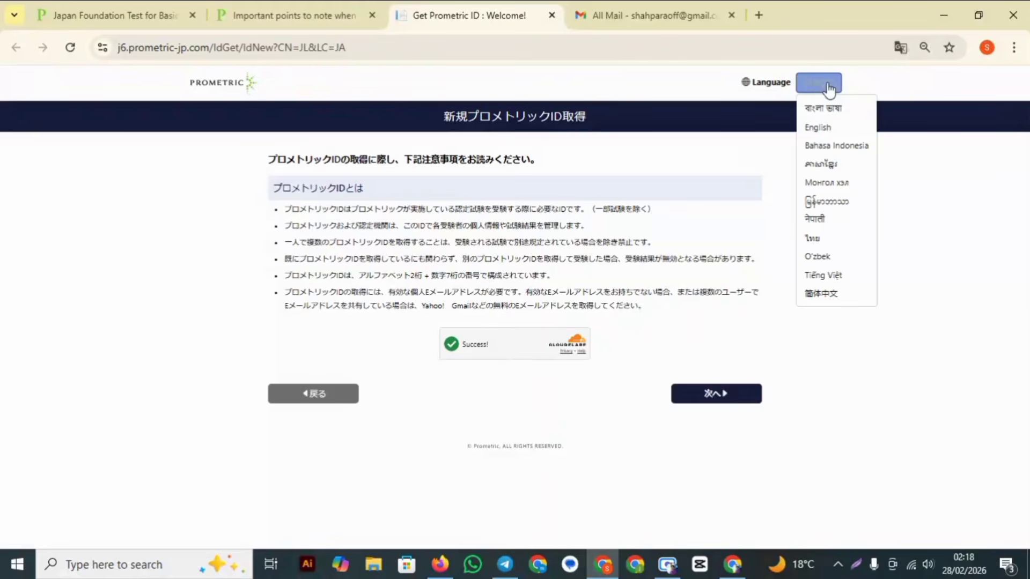
pyautogui.click(830, 129)
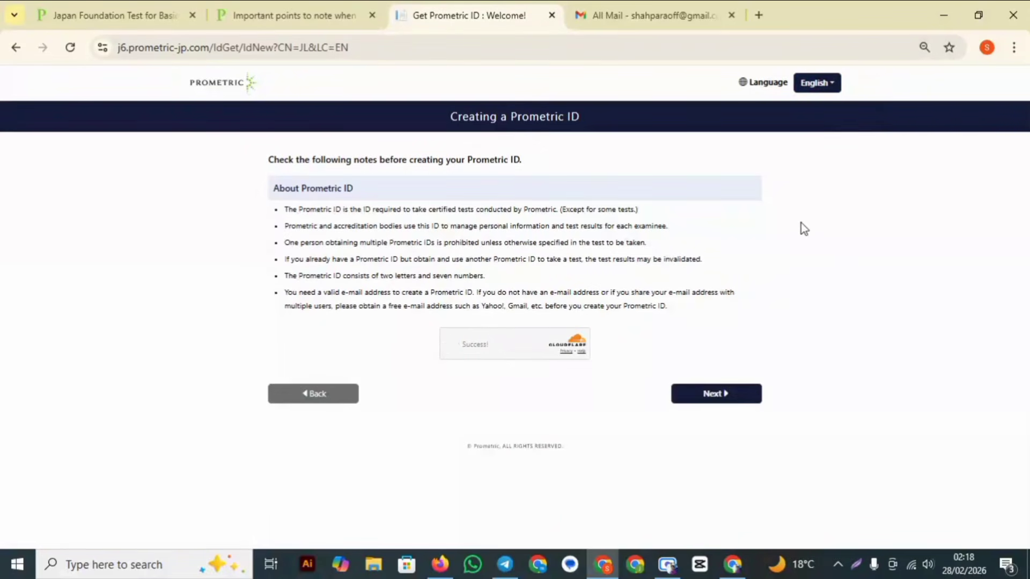
# Continue past the Prometric ID notes and agree to the personal information terms.
pyautogui.click(732, 395)
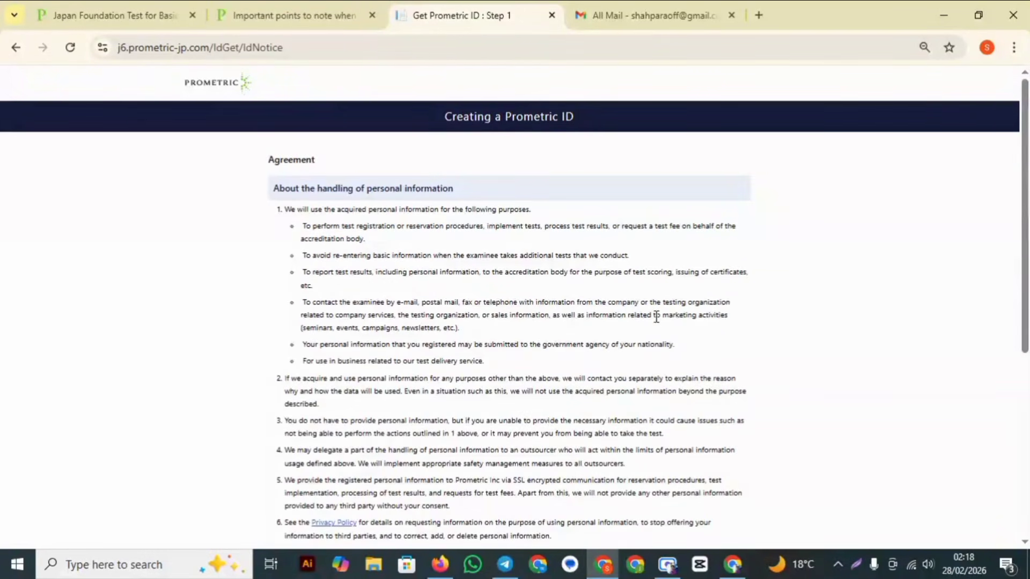
pyautogui.scroll(-6, 657, 321)
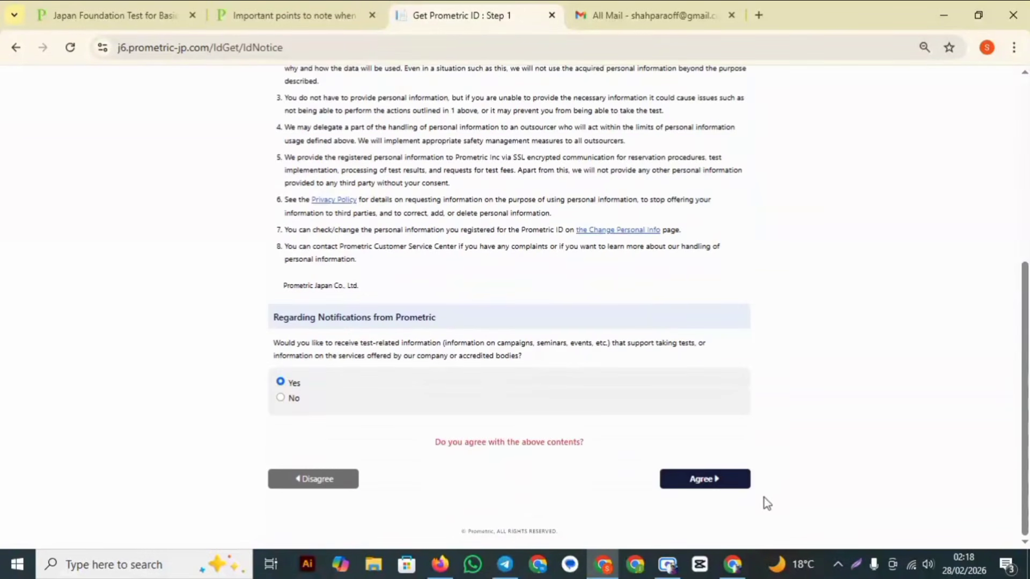
pyautogui.click(720, 481)
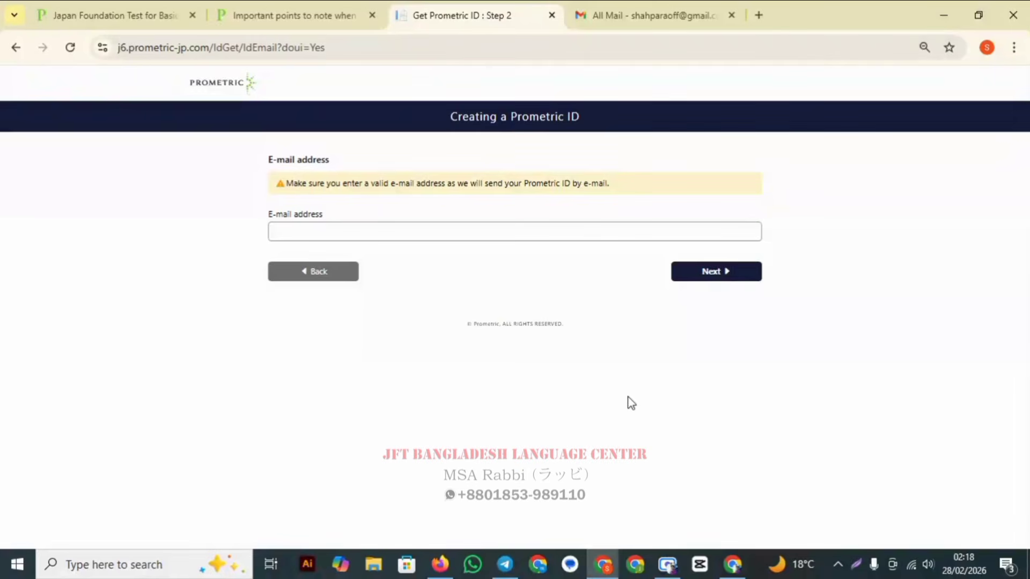
# Fill in the applicant's e-mail address with the saved suggestion and confirm that it is correct.
pyautogui.click(525, 234)
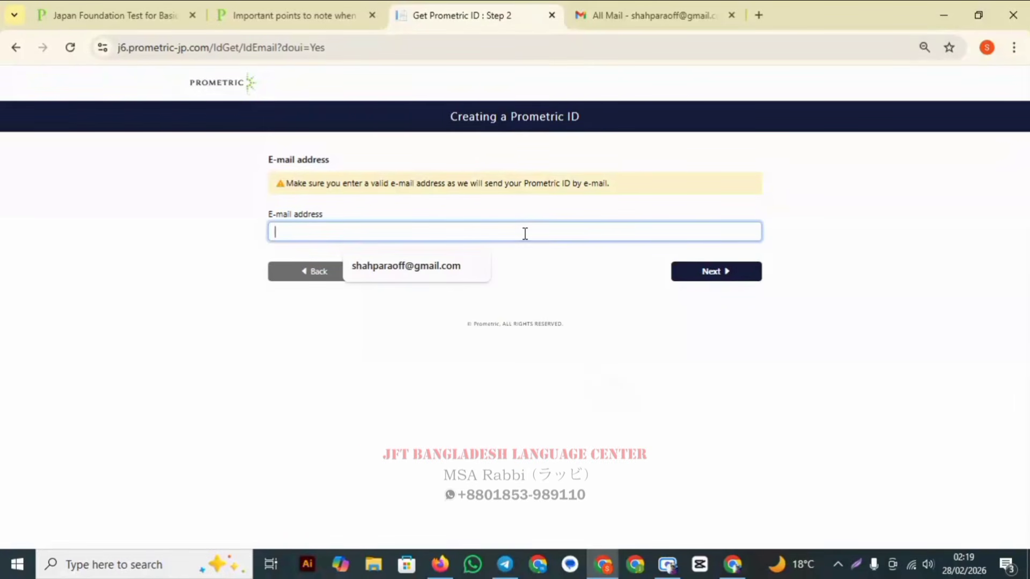
pyautogui.press('Down')
pyautogui.press('Return')
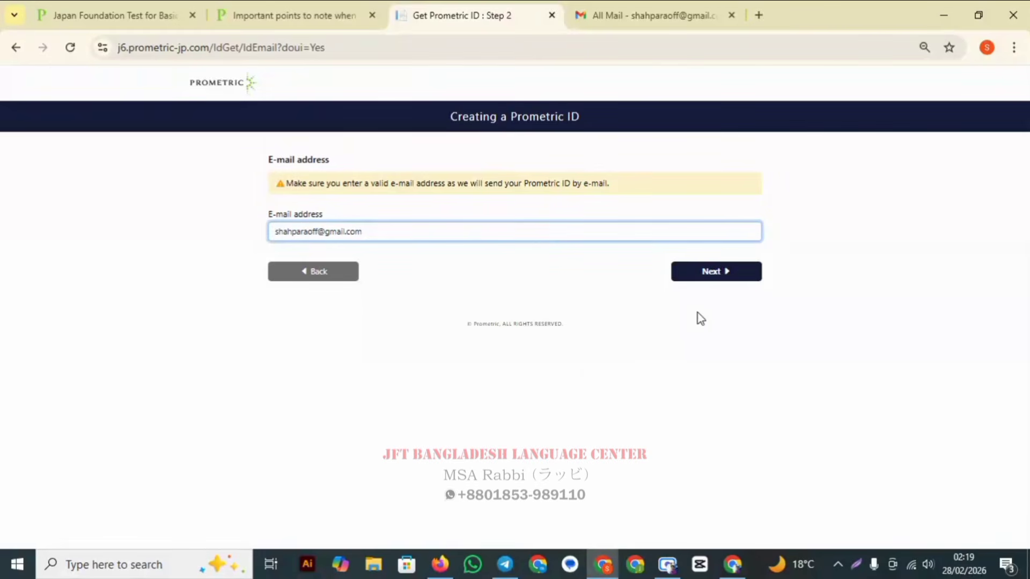
pyautogui.click(717, 275)
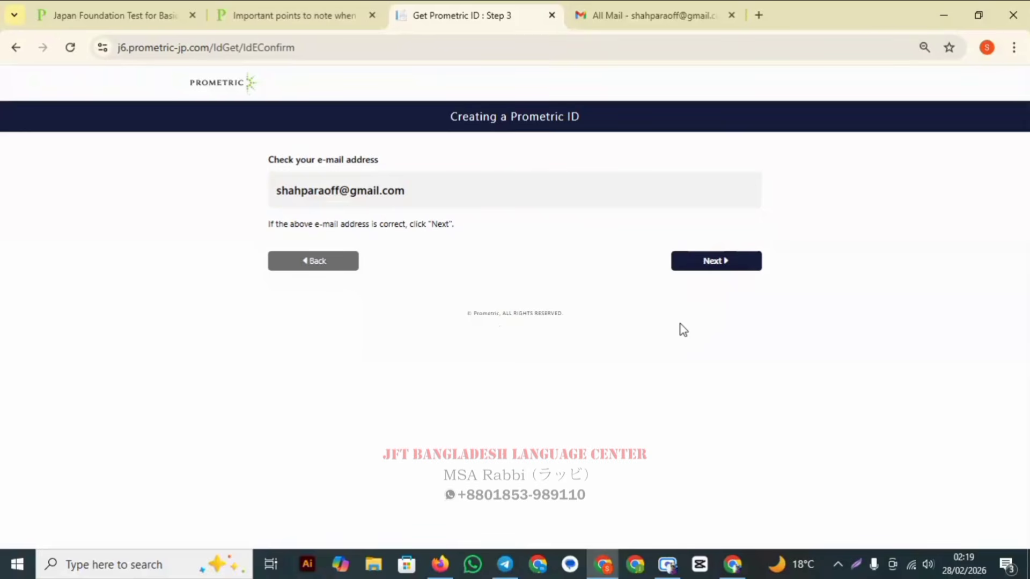
pyautogui.click(732, 267)
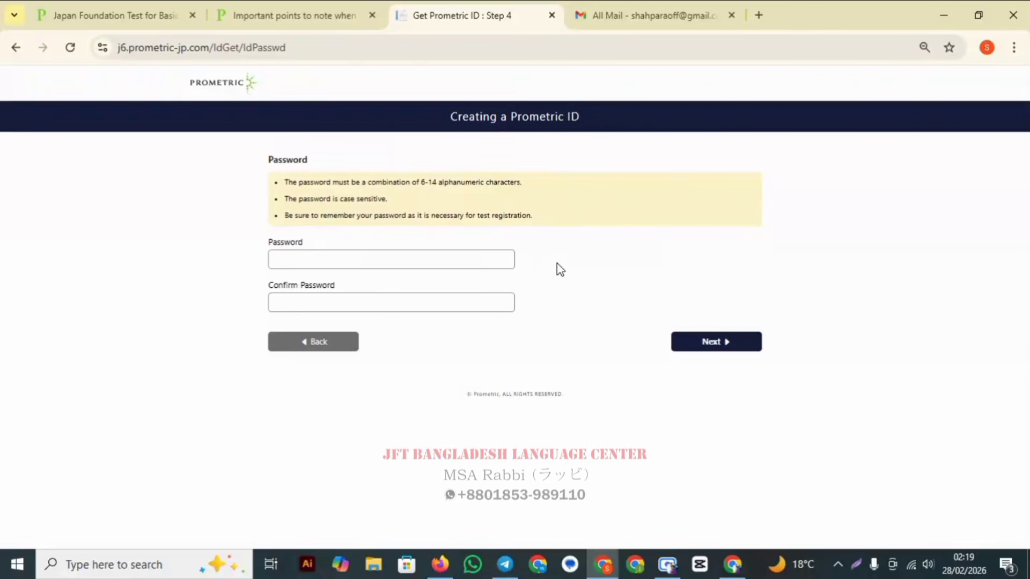
# Enter the new account password, repeat it in the confirmation field and continue to the personal details form.
pyautogui.click(485, 259)
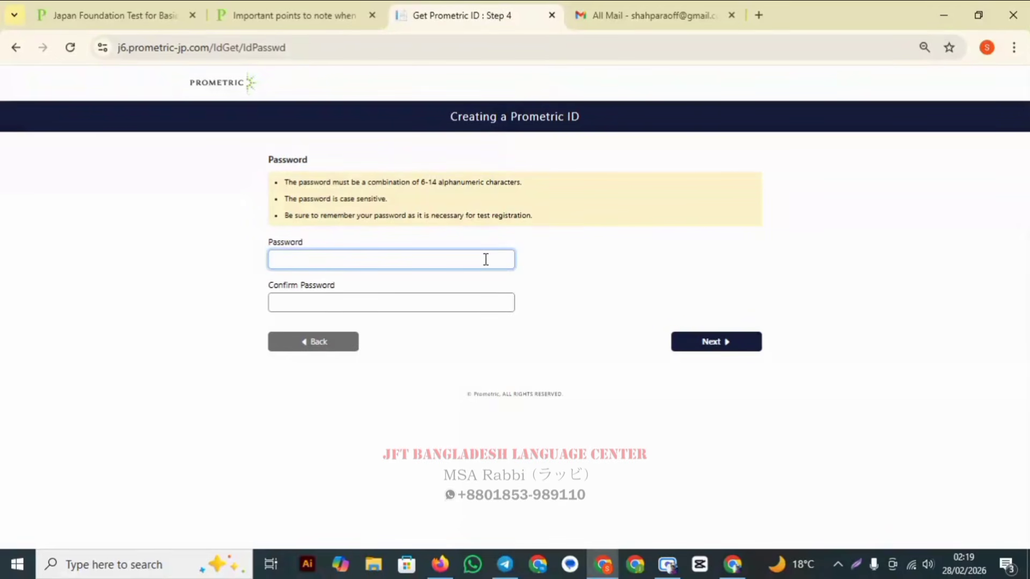
pyautogui.write('••••••••')
pyautogui.click(477, 301)
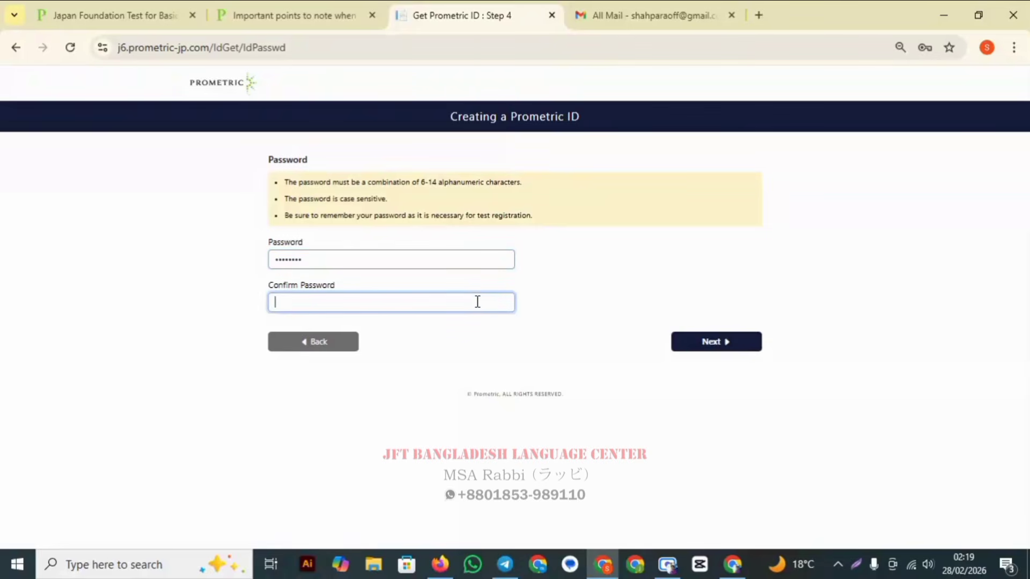
pyautogui.write('••••••••')
pyautogui.click(703, 346)
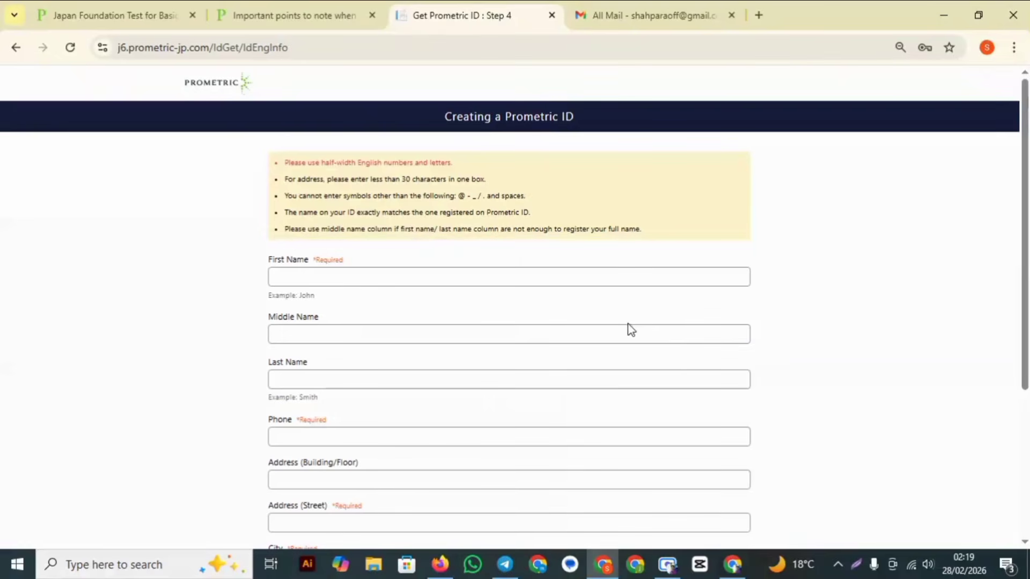
# Fill in the applicant's first, middle and last names using the saved suggestions.
pyautogui.click(595, 278)
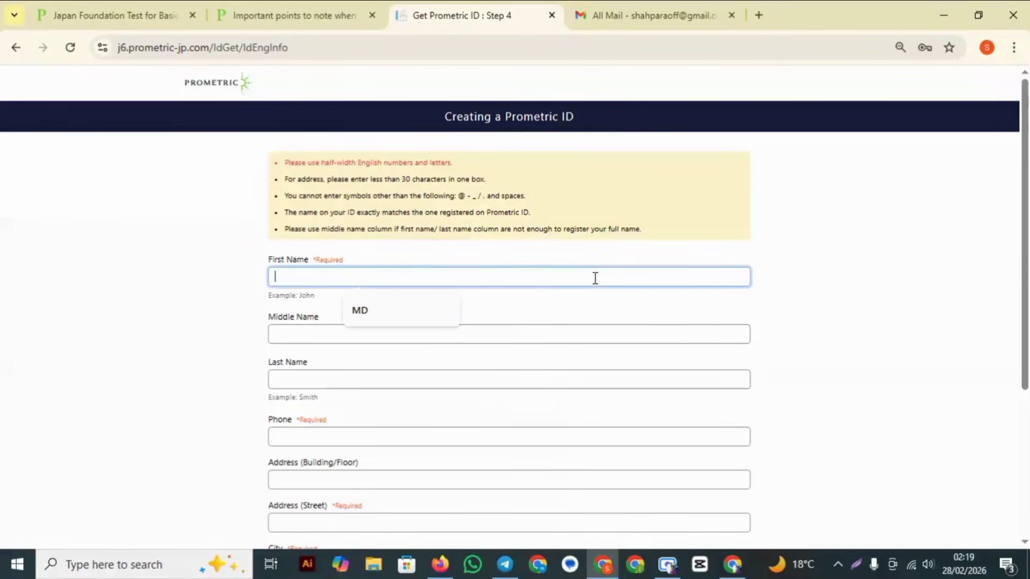
pyautogui.click(392, 313)
pyautogui.scroll(-2, 394, 315)
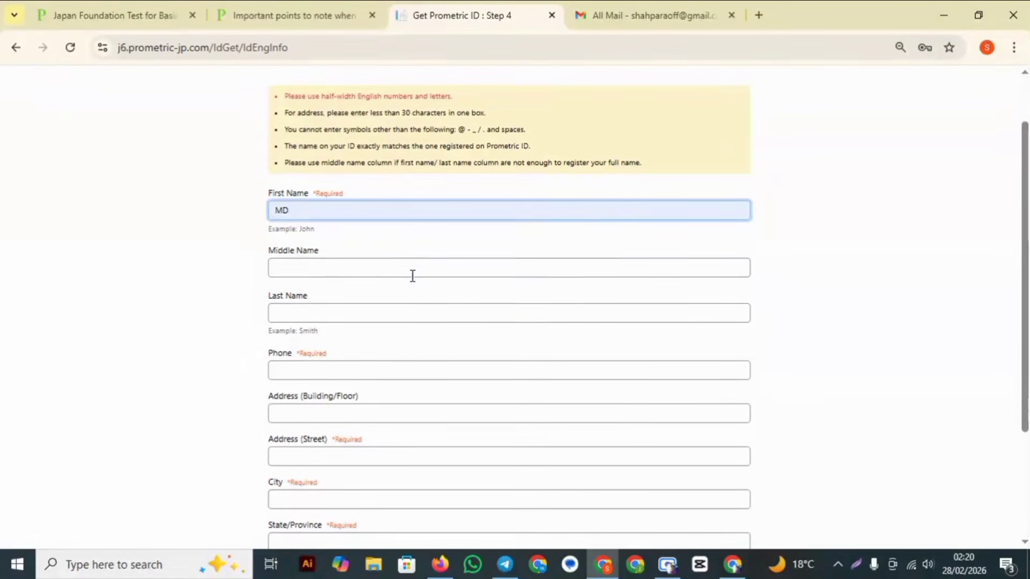
pyautogui.click(383, 259)
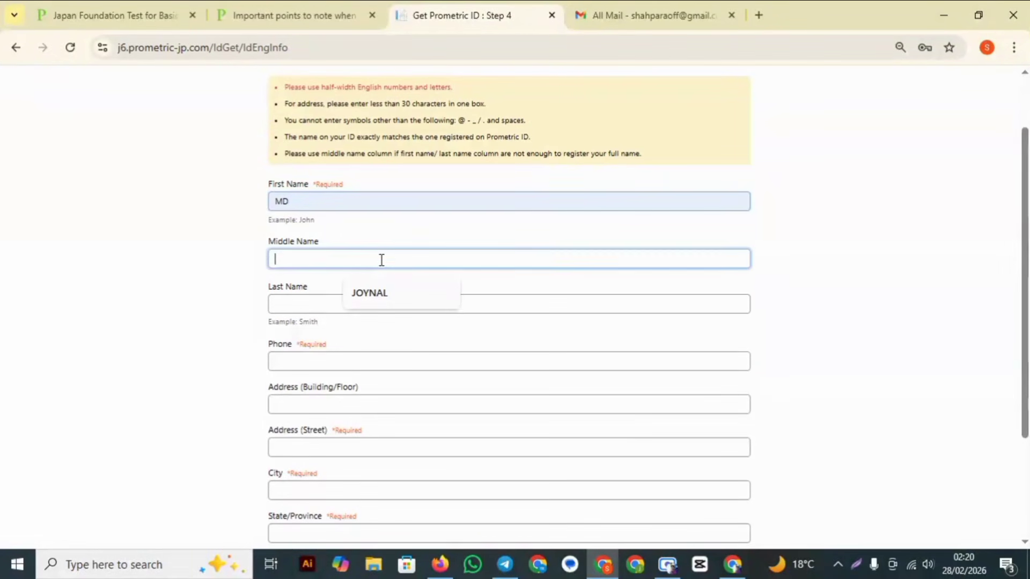
pyautogui.click(381, 295)
pyautogui.click(372, 298)
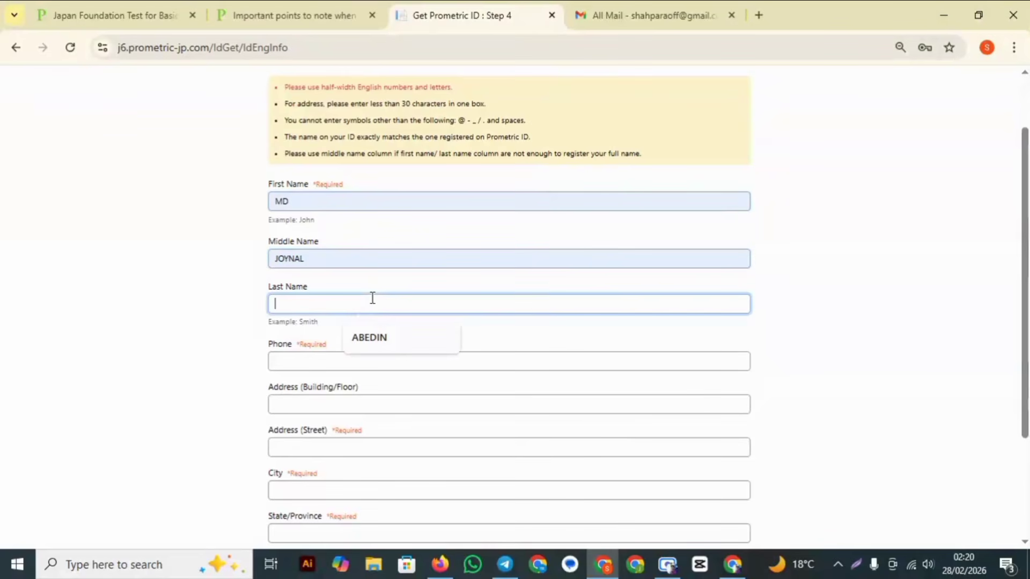
pyautogui.click(385, 338)
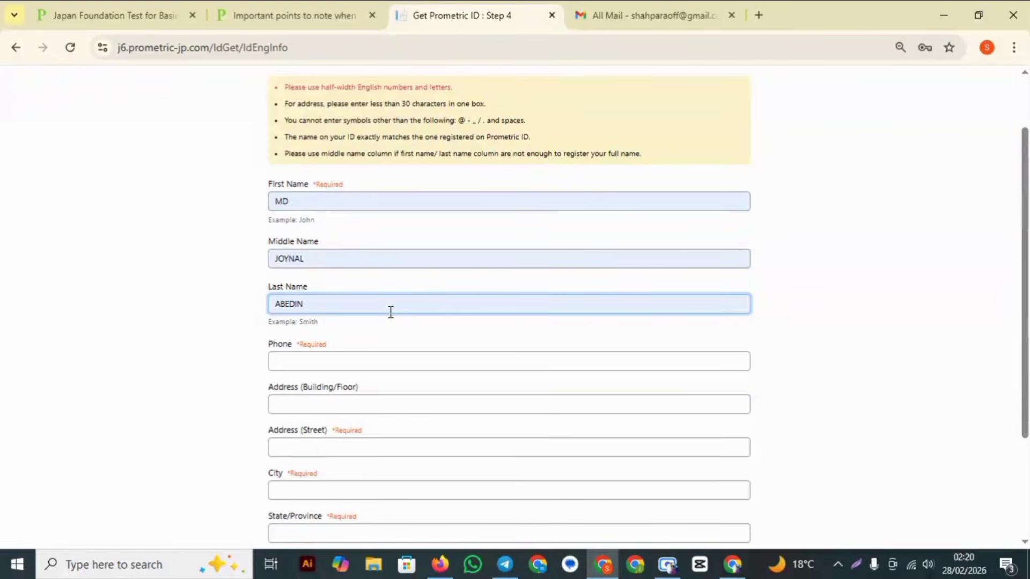
# Clear the applicant's last name from the personal details form.
pyautogui.click(368, 260)
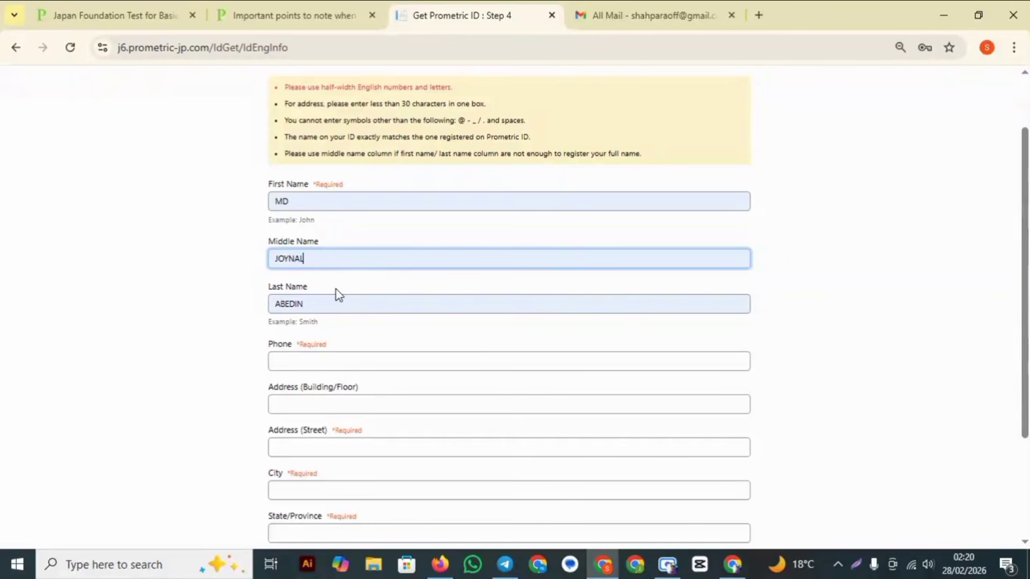
pyautogui.click(323, 301)
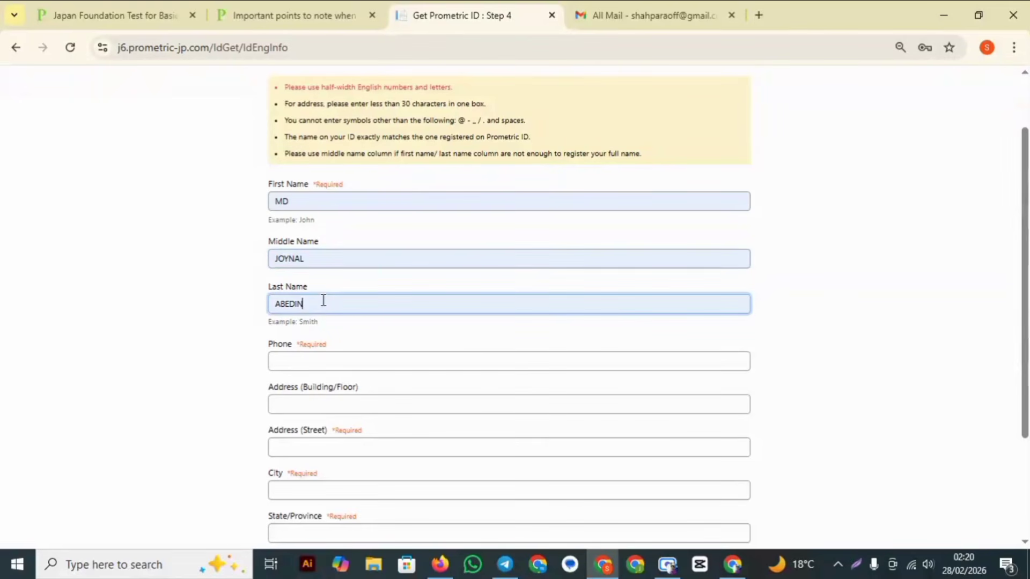
pyautogui.press('BackSpace')
pyautogui.press('BackSpace')
pyautogui.press('BackSpace')
pyautogui.press('BackSpace')
pyautogui.press('BackSpace')
pyautogui.press('BackSpace')
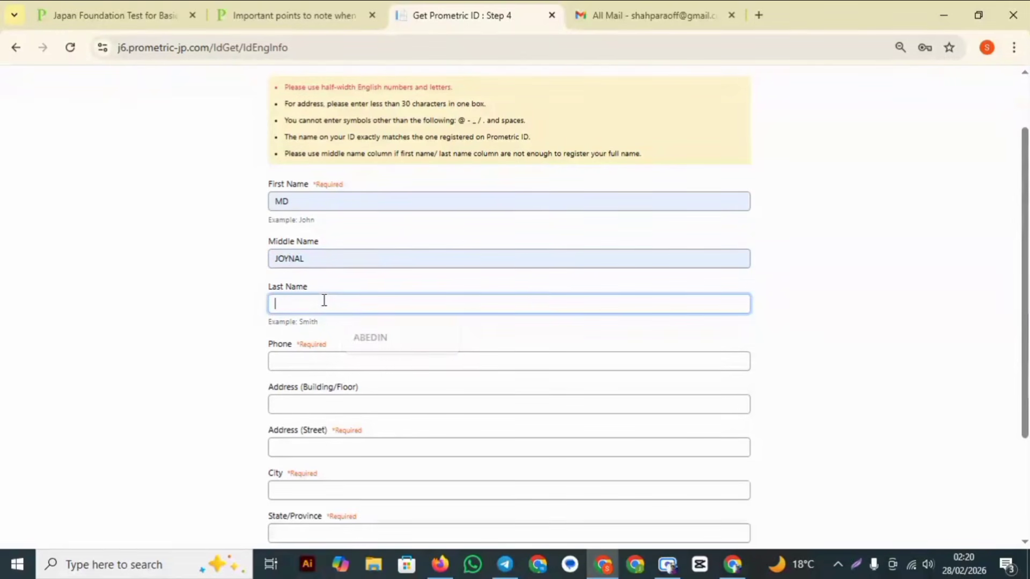
# Copy the applicant's middle name and paste it into the Last Name field.
pyautogui.doubleClick(297, 259)
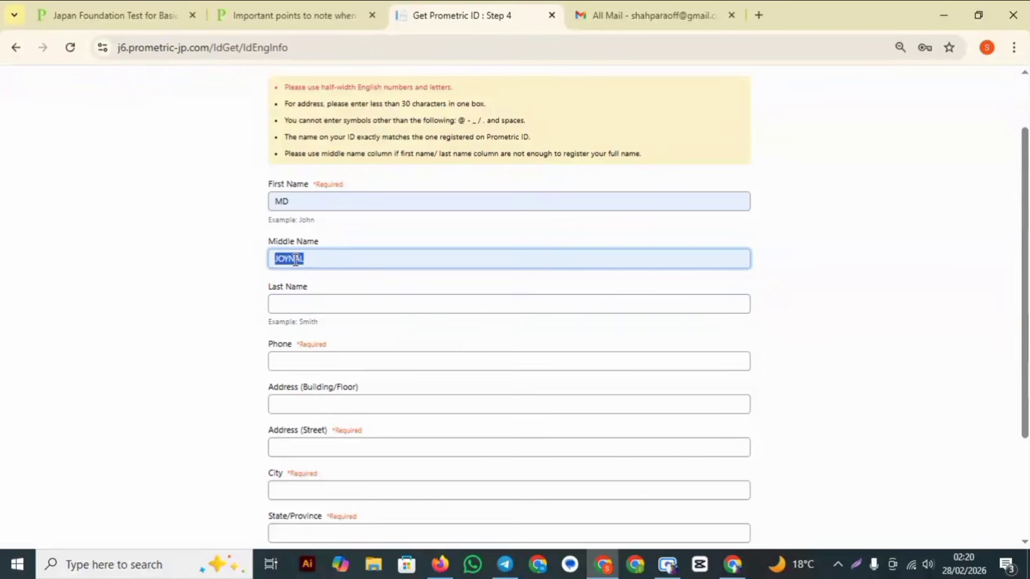
pyautogui.rightClick(295, 260)
pyautogui.click(349, 260)
pyautogui.click(340, 304)
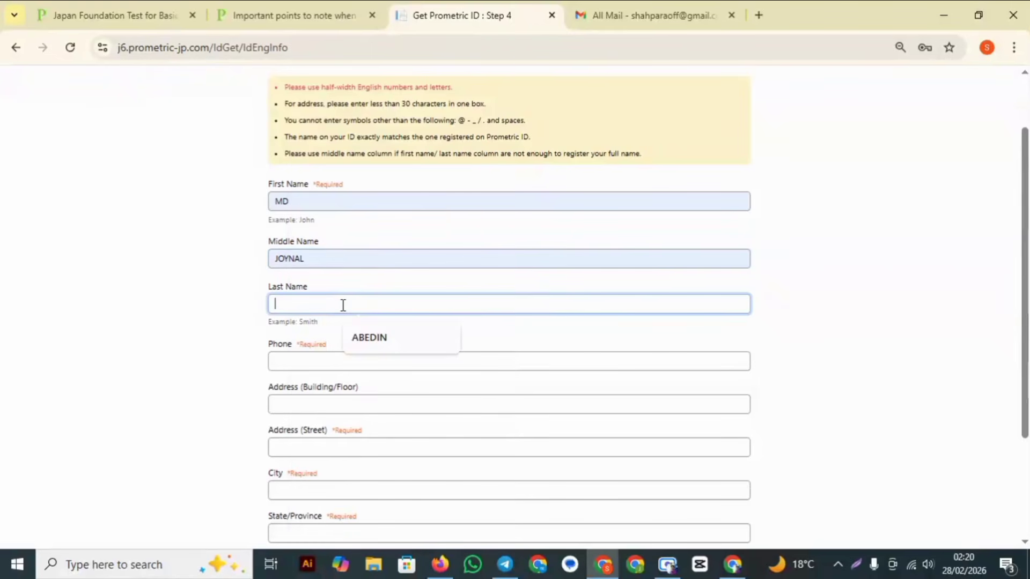
pyautogui.rightClick(342, 304)
pyautogui.click(394, 377)
# Delete the text in the Middle Name field and leave it empty.
pyautogui.click(352, 256)
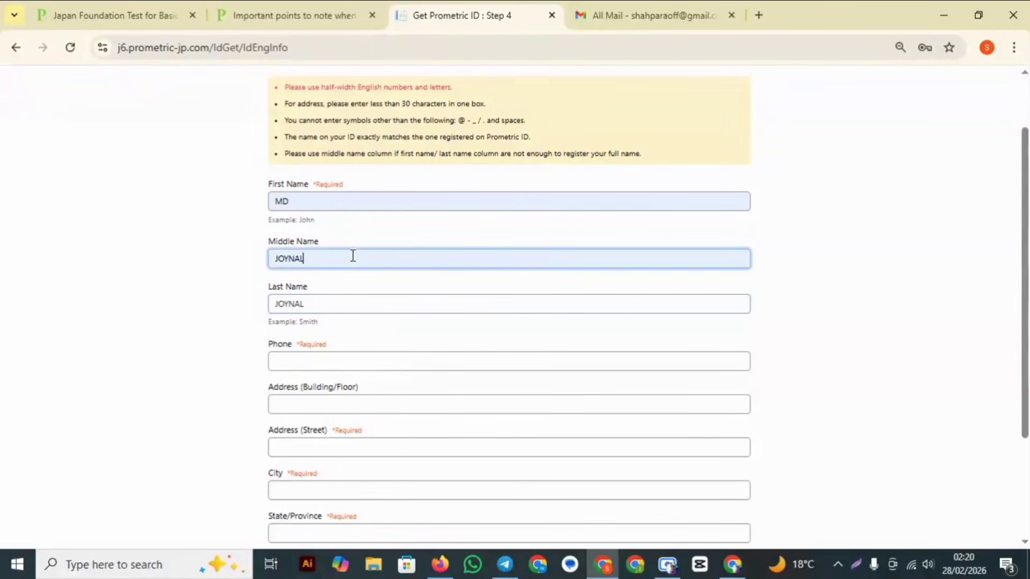
pyautogui.press('BackSpace')
pyautogui.press('BackSpace')
pyautogui.press('BackSpace')
pyautogui.press('BackSpace')
pyautogui.press('BackSpace')
pyautogui.press('BackSpace')
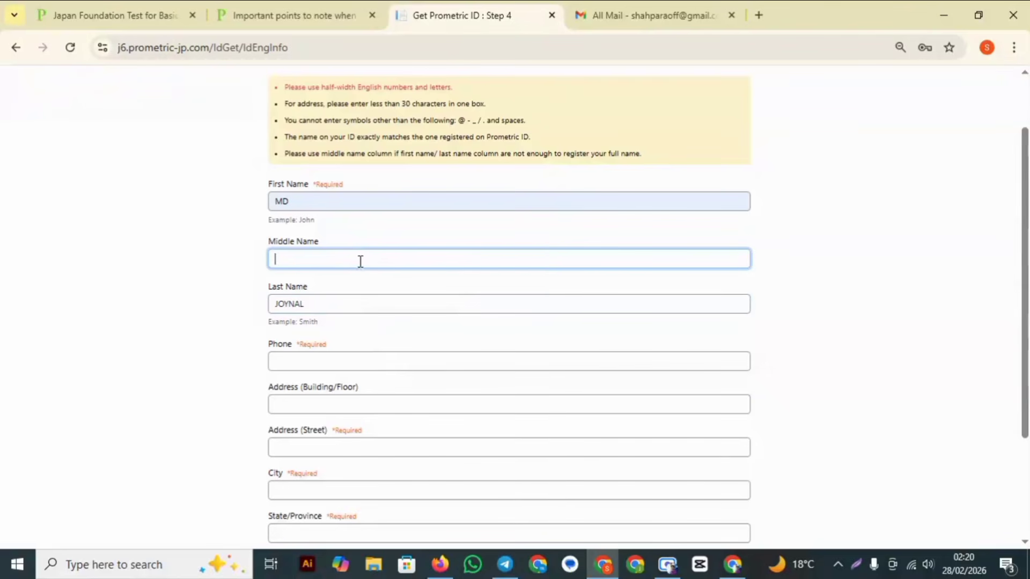
# Fill in the applicant's phone number, building address and street address using the saved suggestions.
pyautogui.scroll(-3, 395, 279)
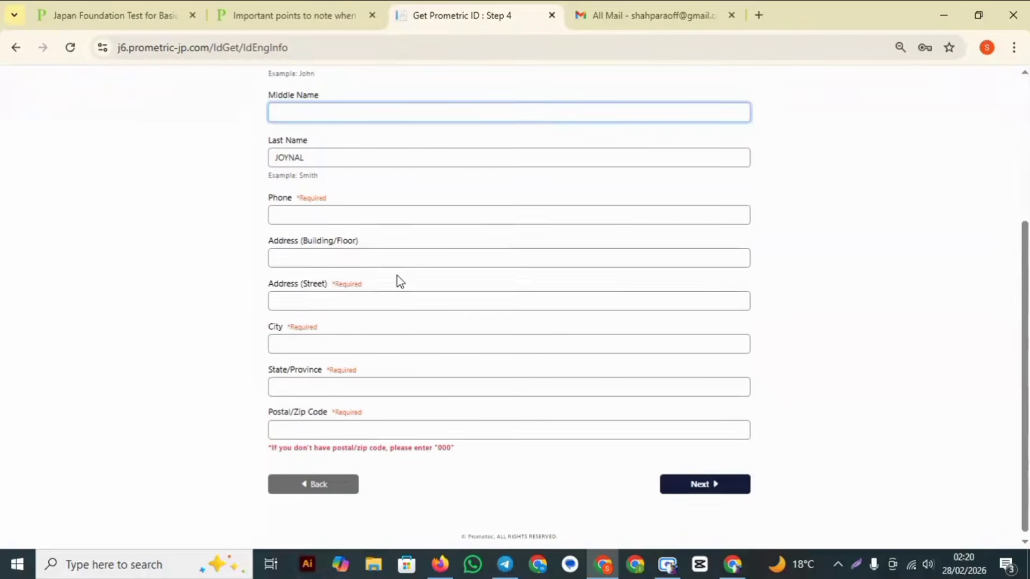
pyautogui.click(394, 216)
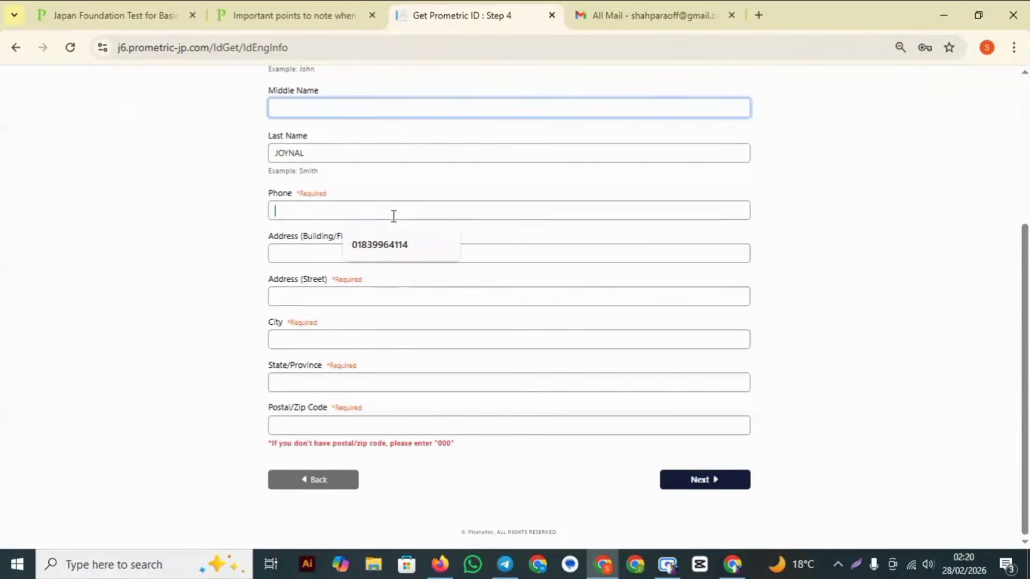
pyautogui.click(397, 246)
pyautogui.click(462, 257)
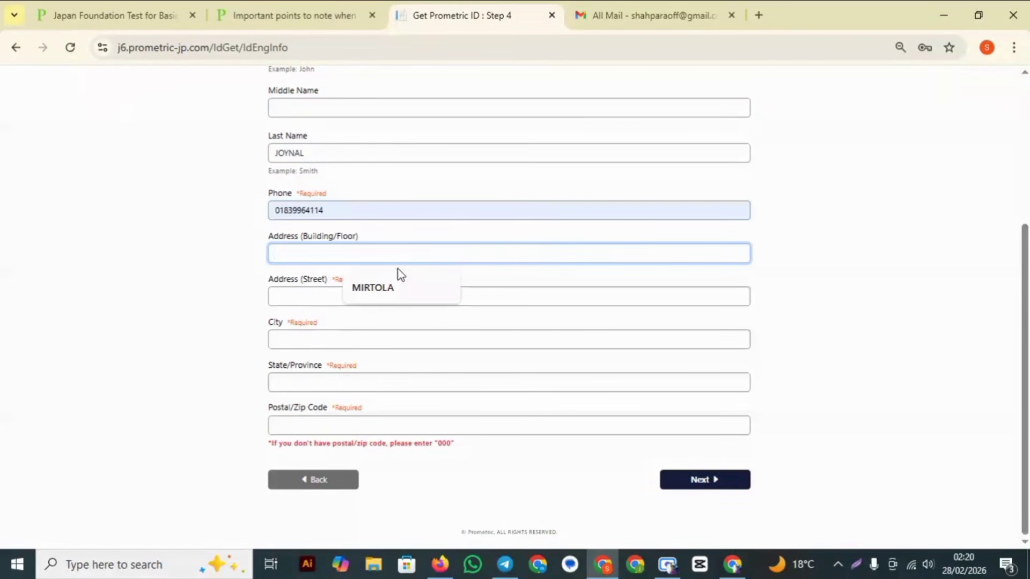
pyautogui.click(399, 288)
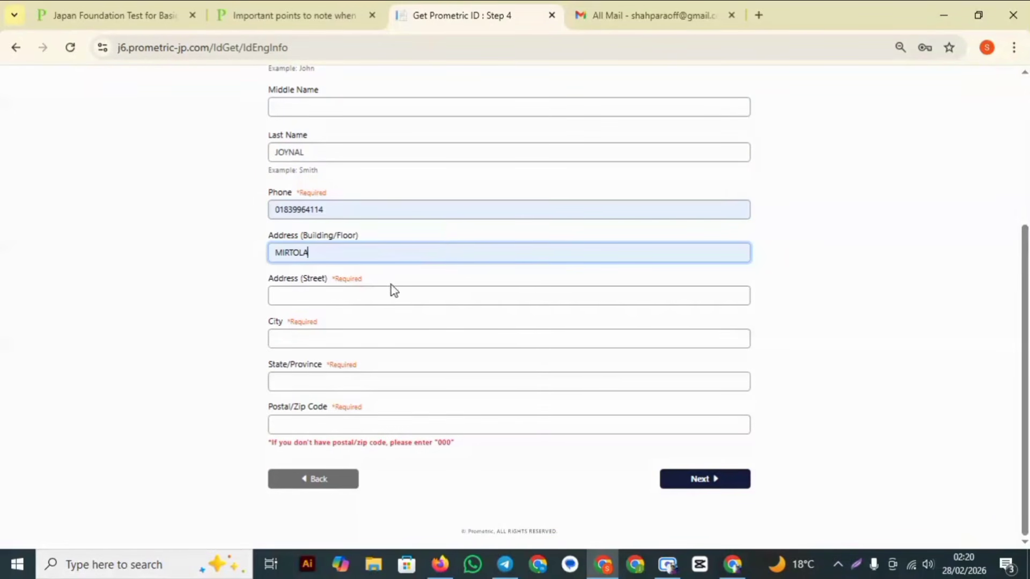
pyautogui.click(384, 295)
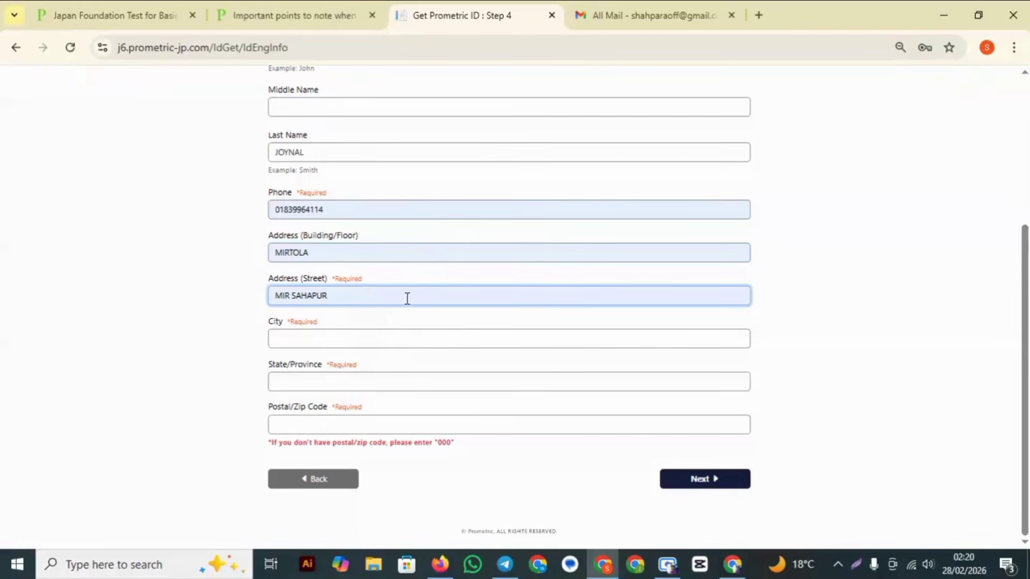
# Fill in the applicant's city, state or province and postal code using the saved suggestions.
pyautogui.click(386, 338)
pyautogui.click(384, 372)
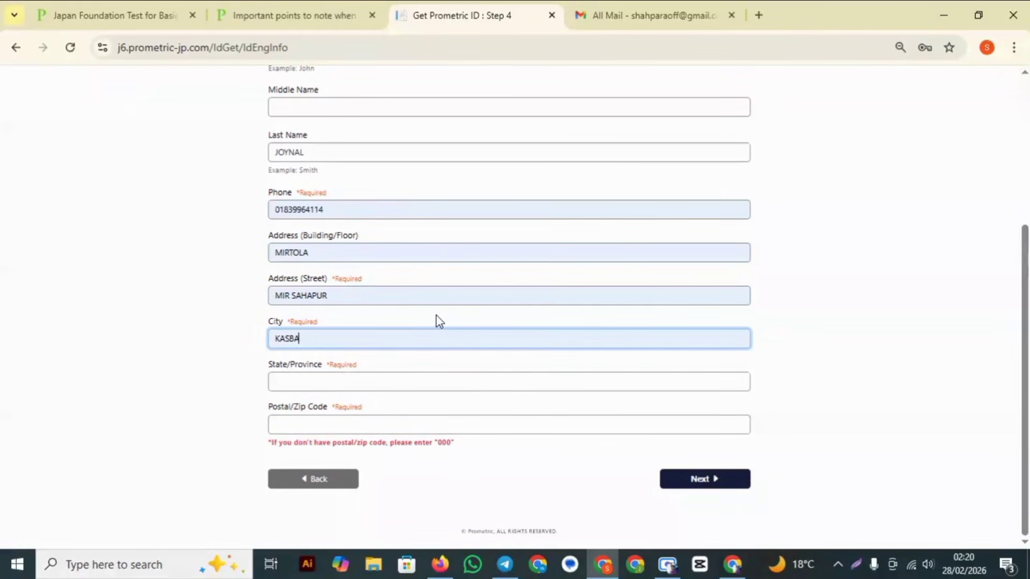
pyautogui.click(399, 383)
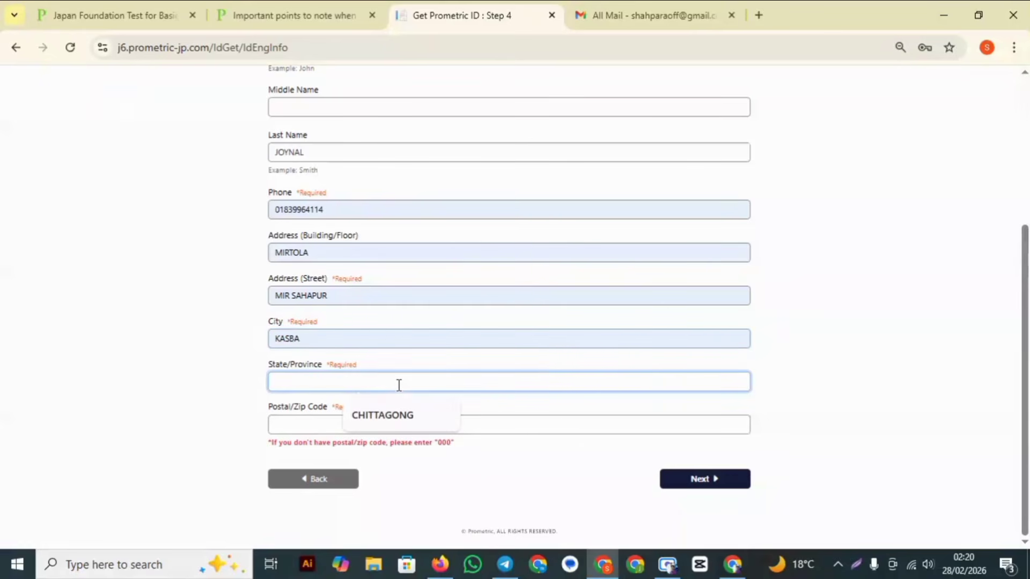
pyautogui.click(403, 418)
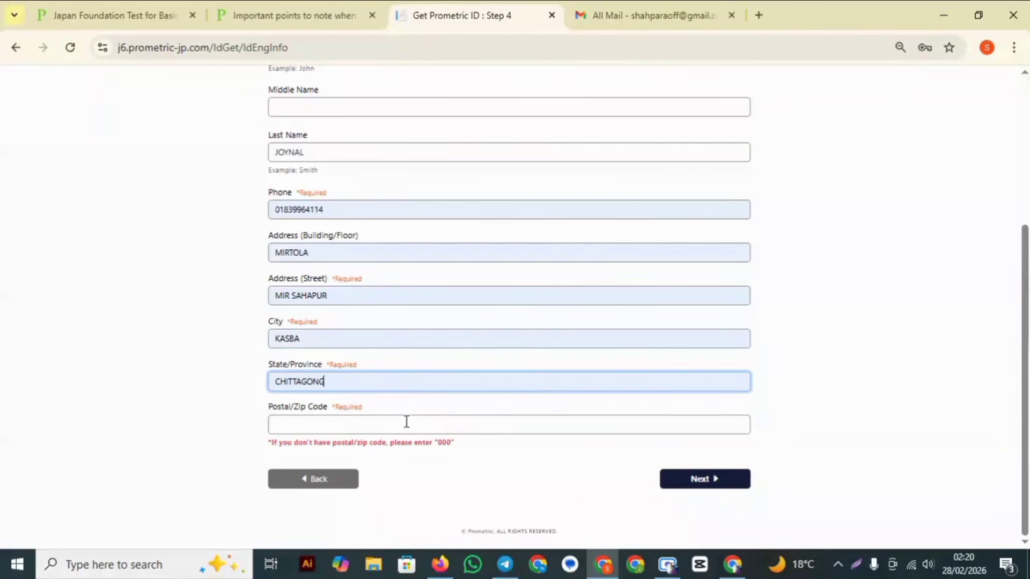
pyautogui.click(416, 425)
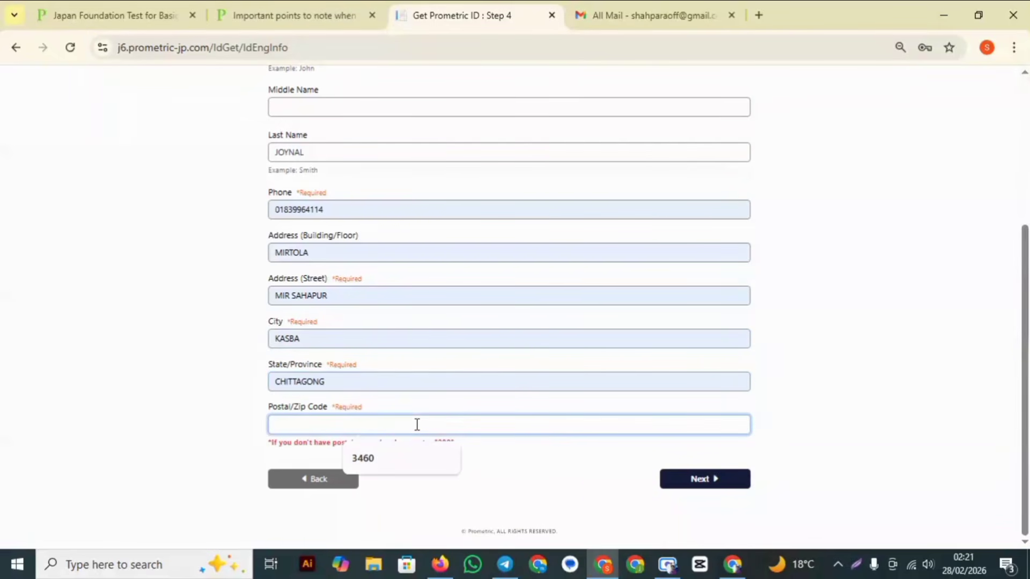
pyautogui.click(375, 457)
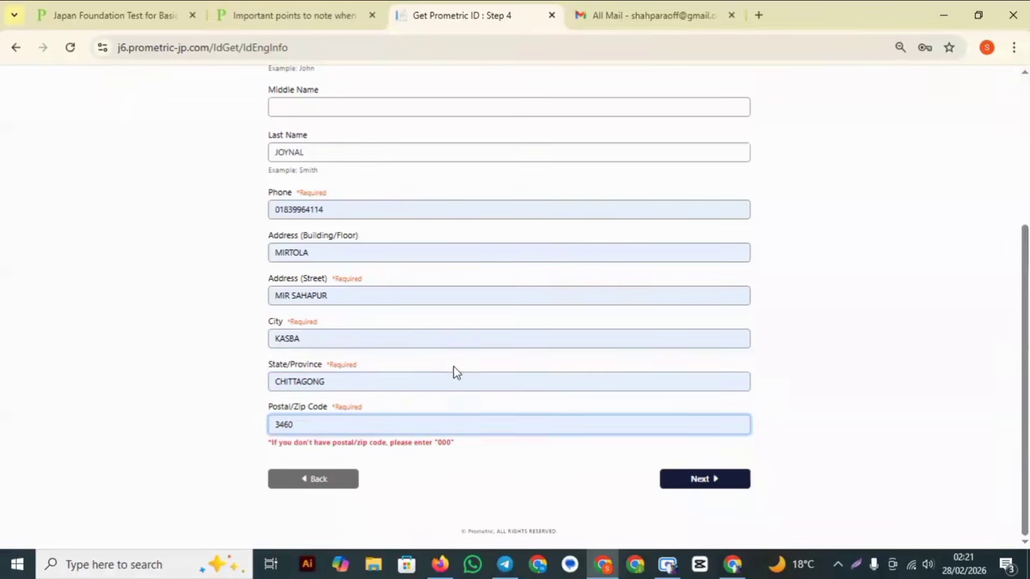
# Check the completed personal details, continue to the confirmation page and submit the Prometric ID registration.
pyautogui.scroll(3, 549, 358)
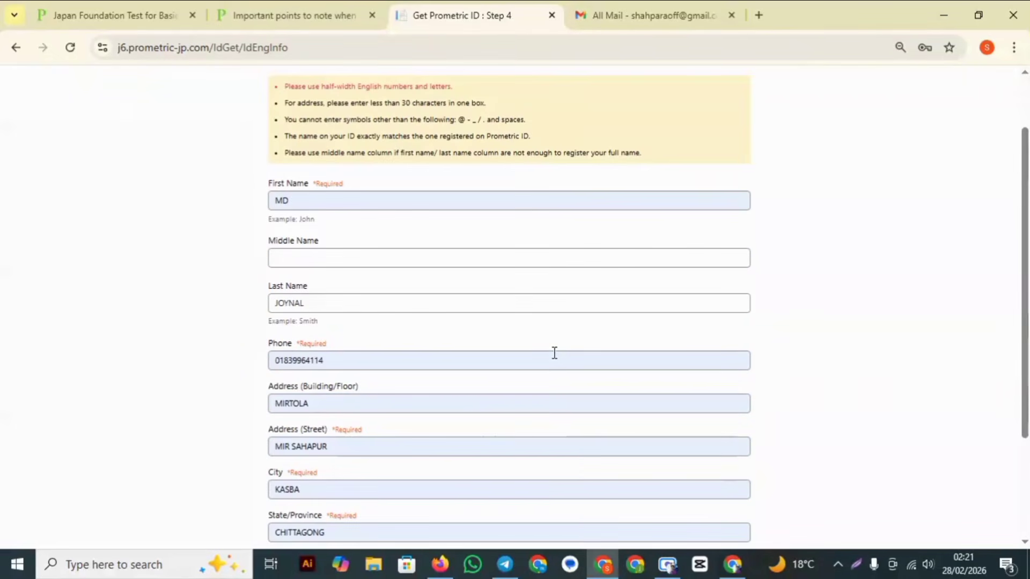
pyautogui.scroll(-3, 553, 352)
pyautogui.click(717, 491)
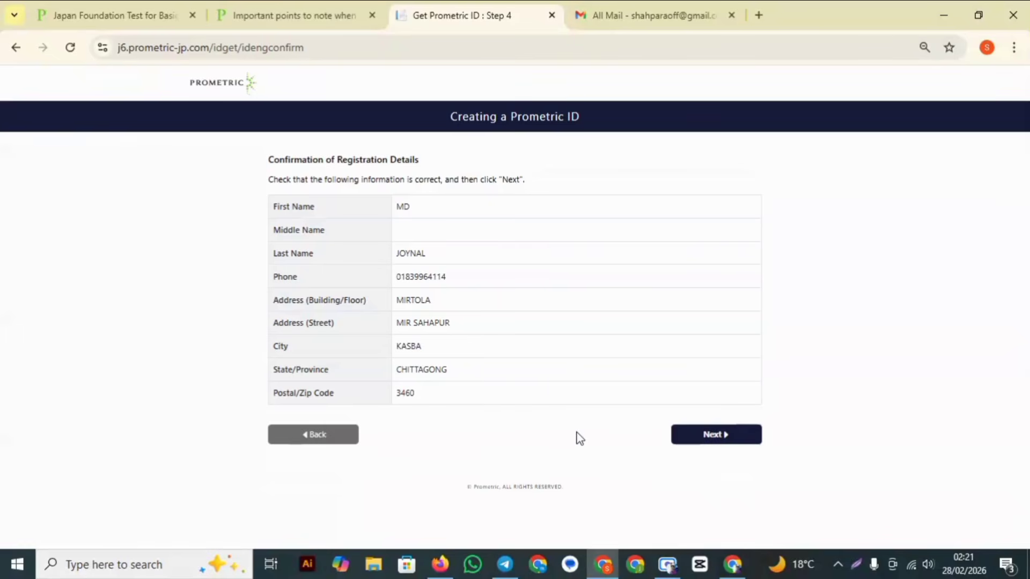
pyautogui.click(708, 438)
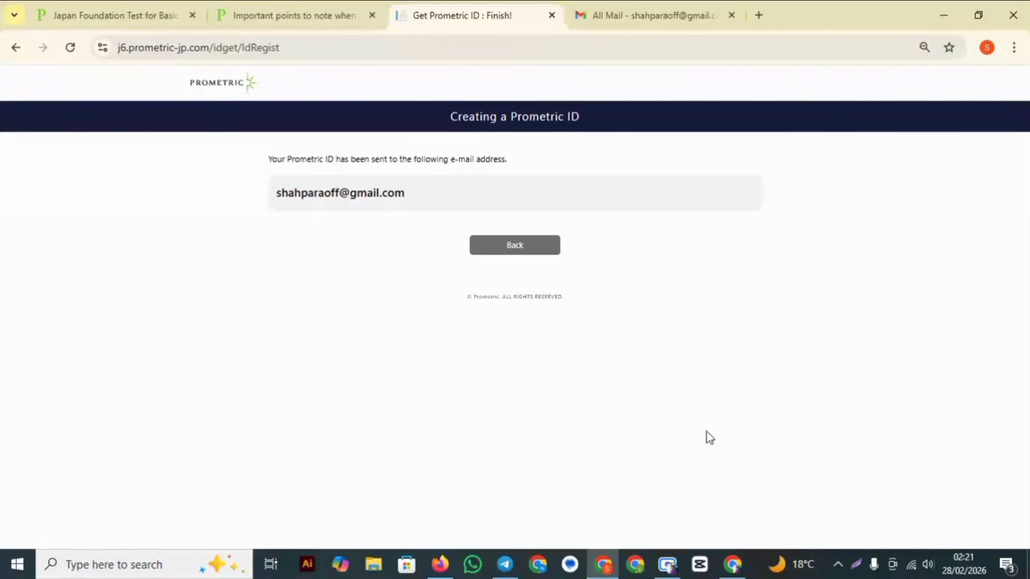
# Switch to Gmail, open the Prometric ID Notification e-mail and copy the Prometric ID from it.
pyautogui.click(668, 11)
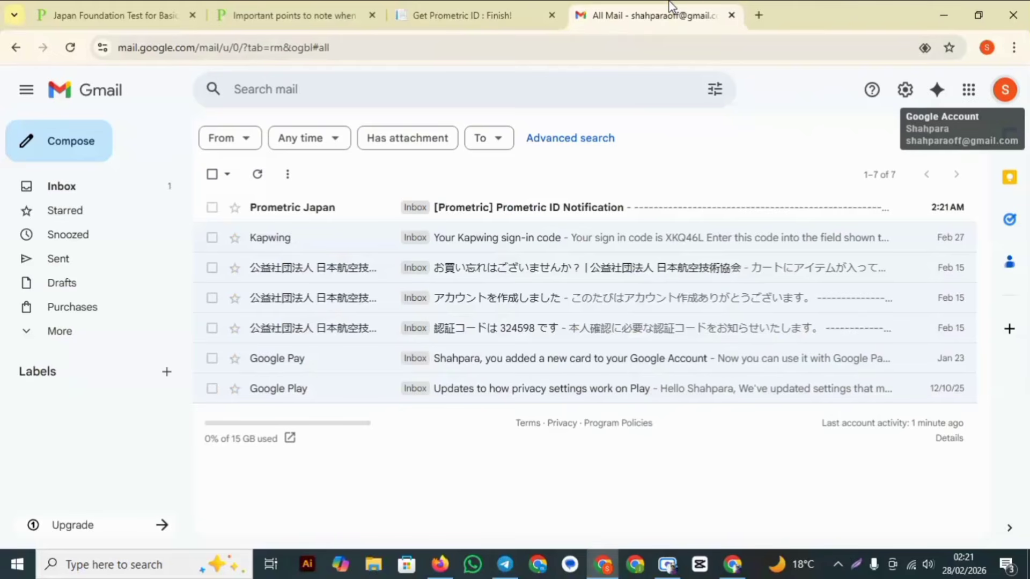
pyautogui.click(556, 210)
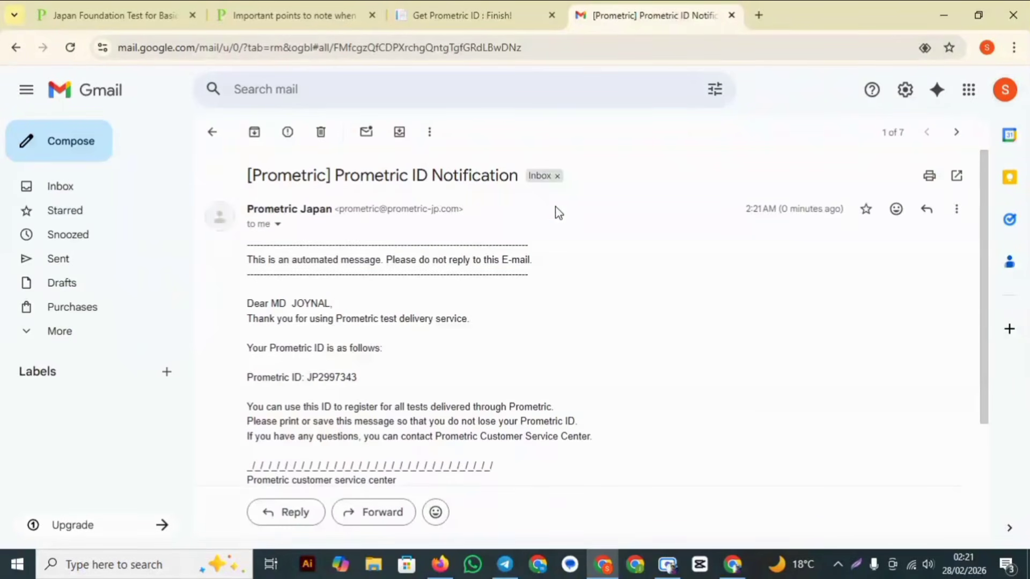
pyautogui.scroll(-3, 480, 231)
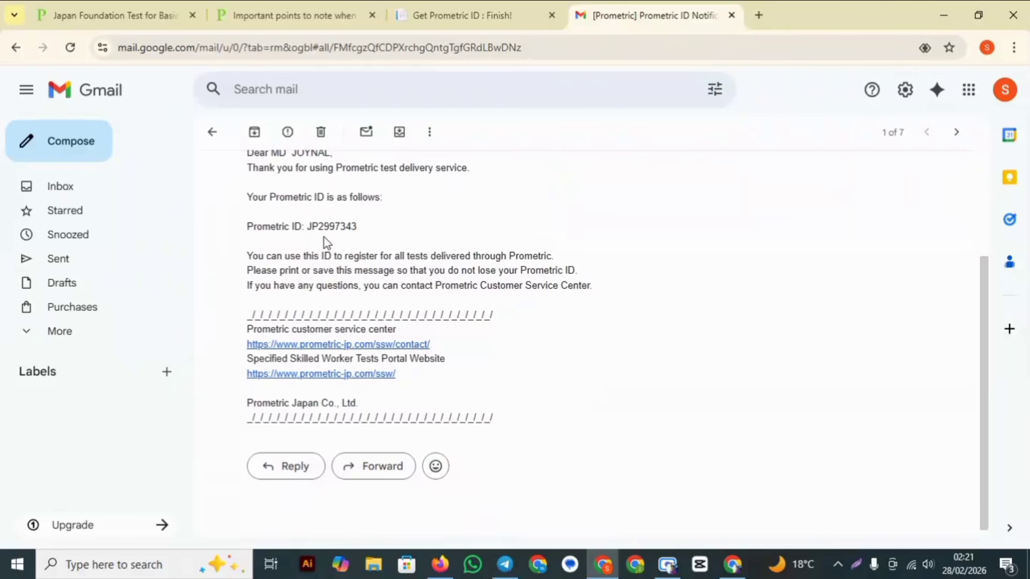
pyautogui.doubleClick(336, 226)
pyautogui.rightClick(336, 226)
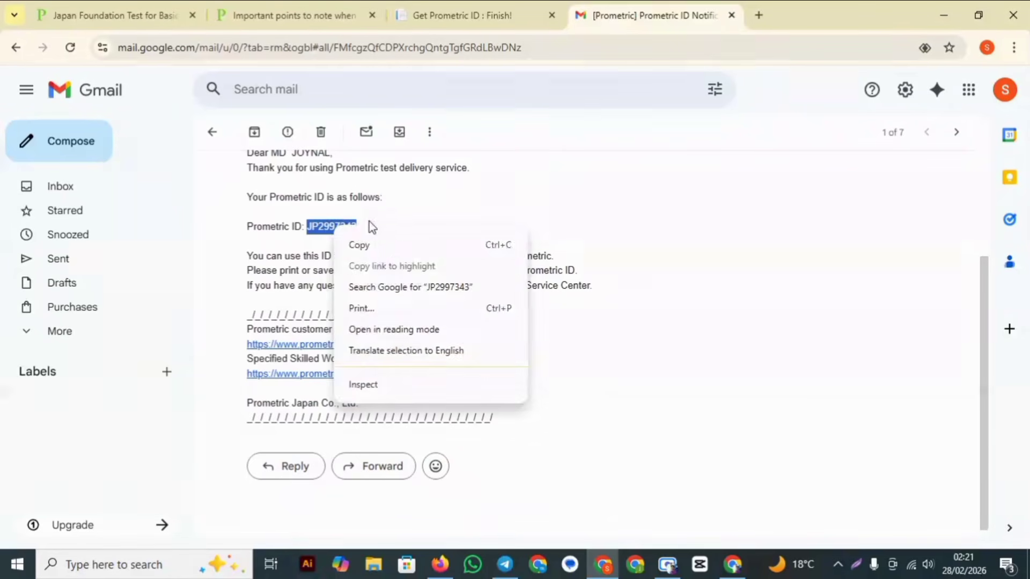
pyautogui.click(392, 243)
# Return to the finished Prometric ID registration page and close it.
pyautogui.click(475, 24)
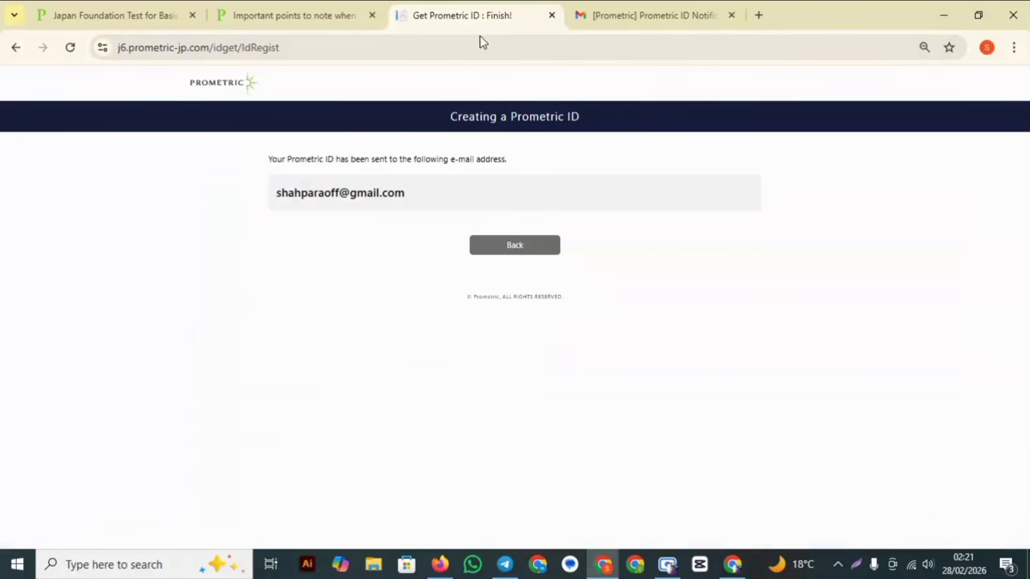
pyautogui.click(542, 247)
pyautogui.click(552, 15)
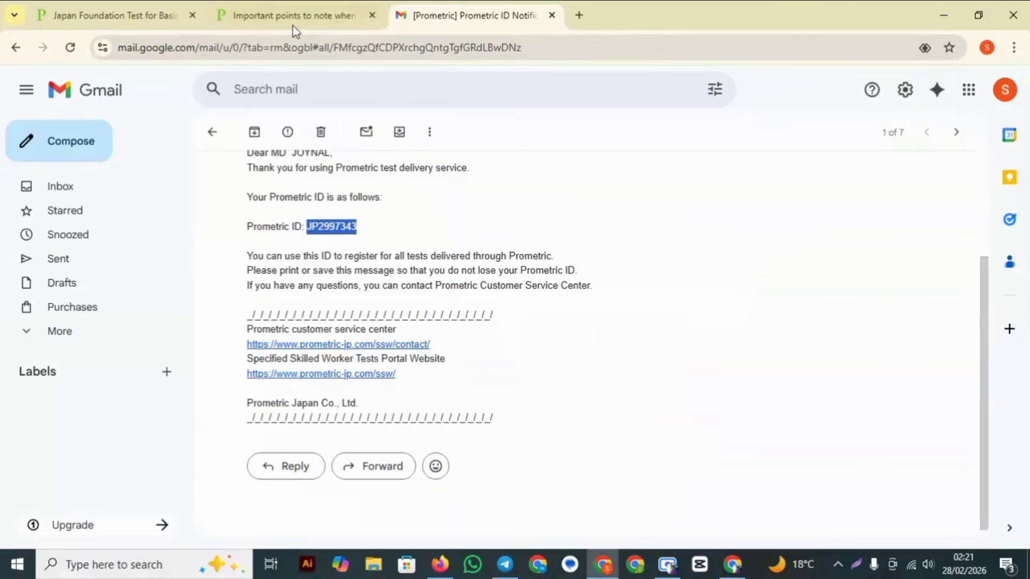
# Go from the Japanese Language Exam list to the JFT-Basic page, open its reservation login and set the language to English.
pyautogui.click(161, 16)
pyautogui.scroll(-5, 563, 215)
pyautogui.moveTo(687, 112)
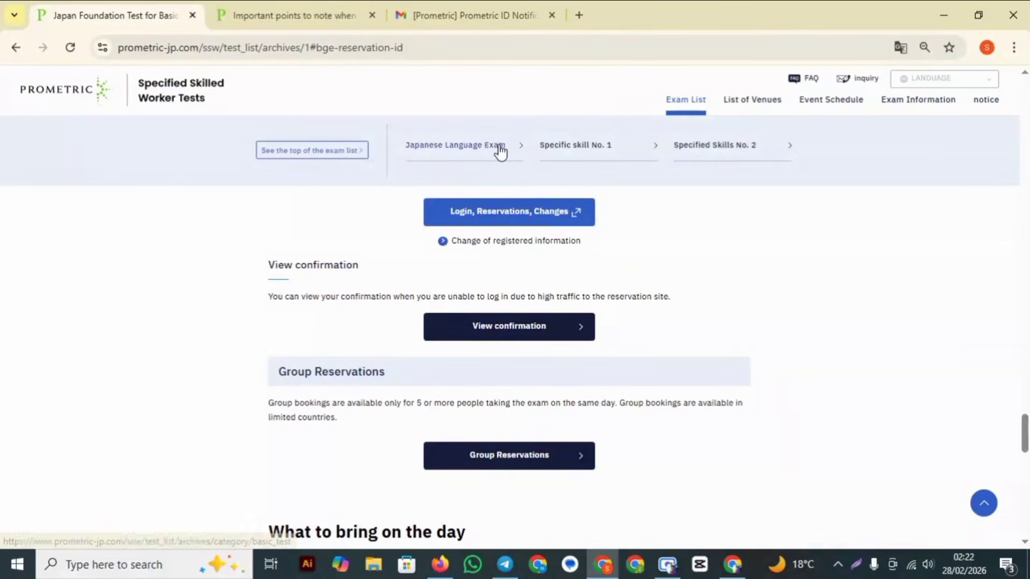
pyautogui.click(499, 150)
pyautogui.click(452, 383)
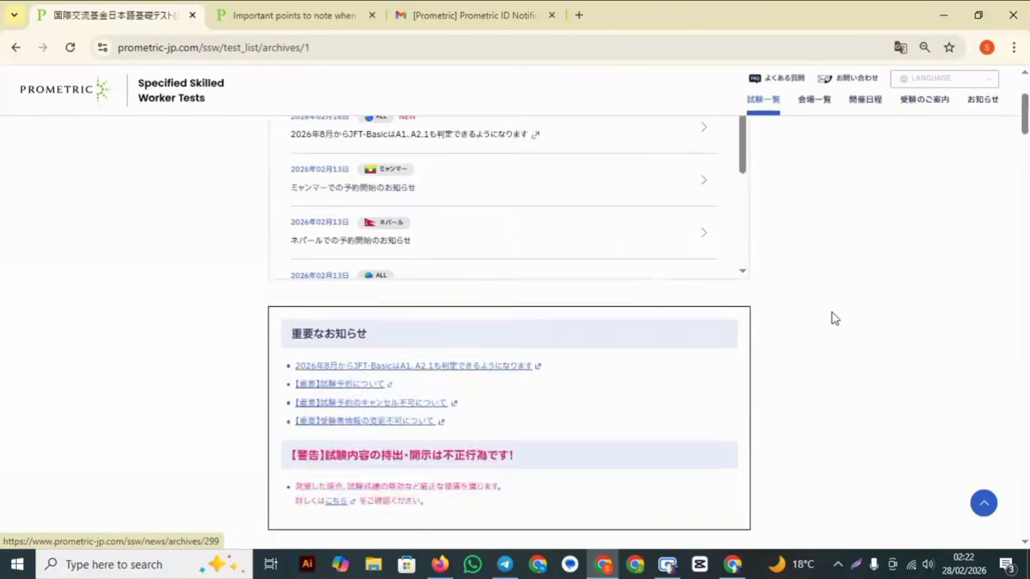
pyautogui.click(685, 285)
pyautogui.click(530, 396)
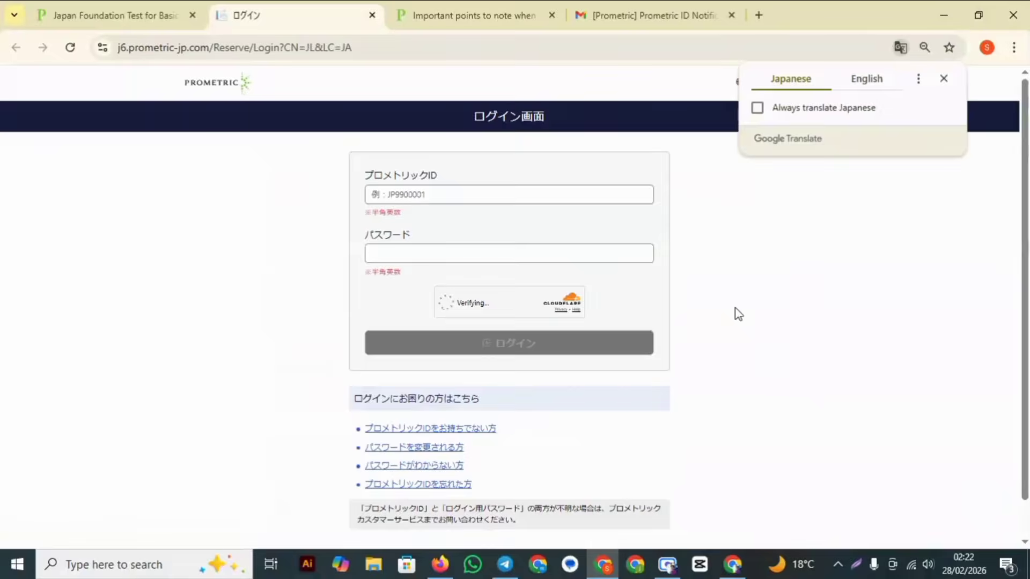
pyautogui.click(813, 83)
pyautogui.click(825, 127)
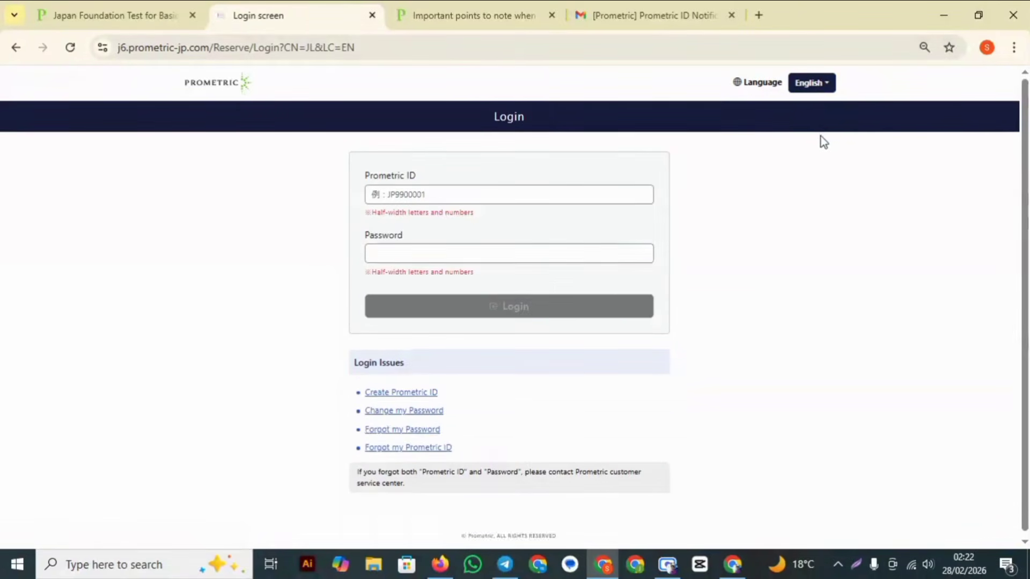
# Copy the Prometric ID from the notification e-mail again and paste it into the login form.
pyautogui.click(654, 15)
pyautogui.rightClick(336, 226)
pyautogui.click(368, 242)
pyautogui.click(462, 16)
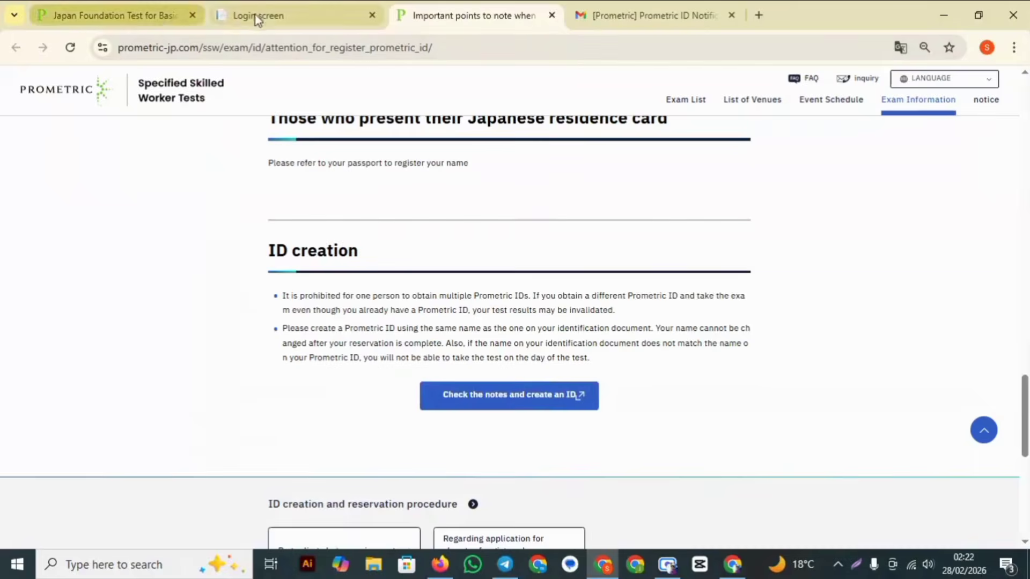
pyautogui.click(260, 15)
pyautogui.rightClick(481, 200)
pyautogui.click(512, 376)
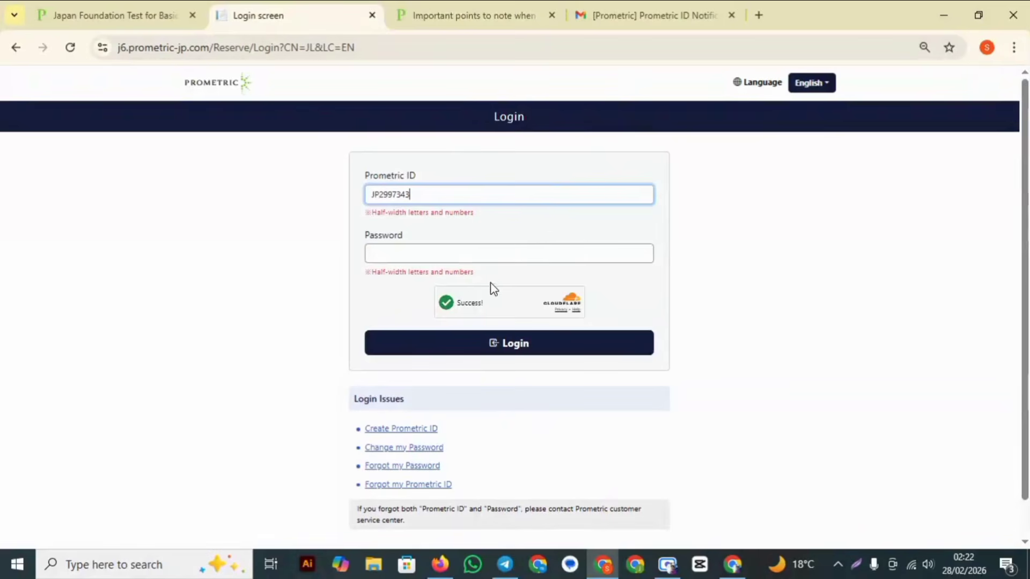
# Enter the account password and log in to the reservation site.
pyautogui.click(496, 257)
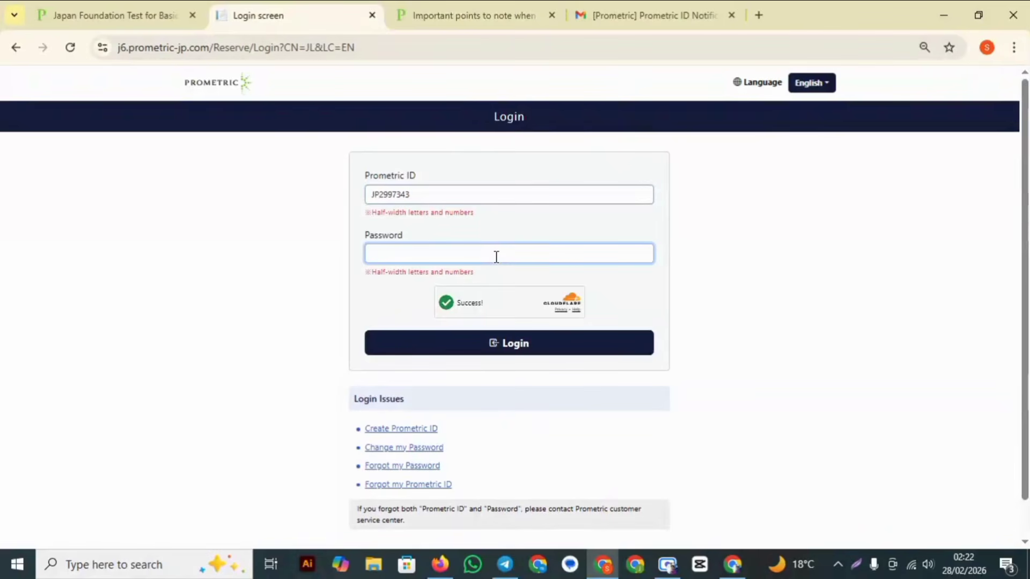
pyautogui.write('••••••••')
pyautogui.click(548, 347)
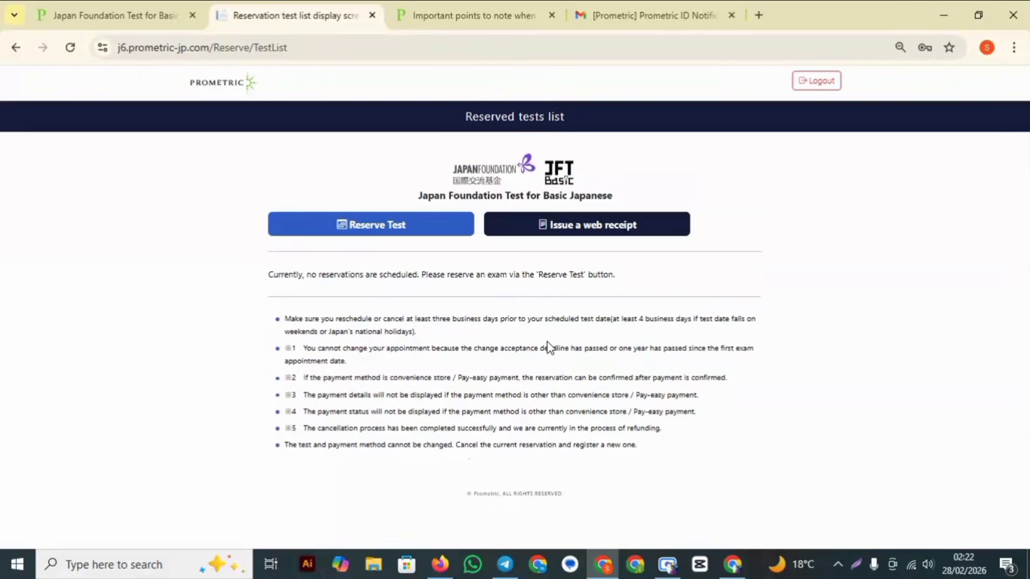
# Start a JFT-Basic test reservation, agree to the test terms and conditions, and acknowledge the personal information notice.
pyautogui.click(431, 225)
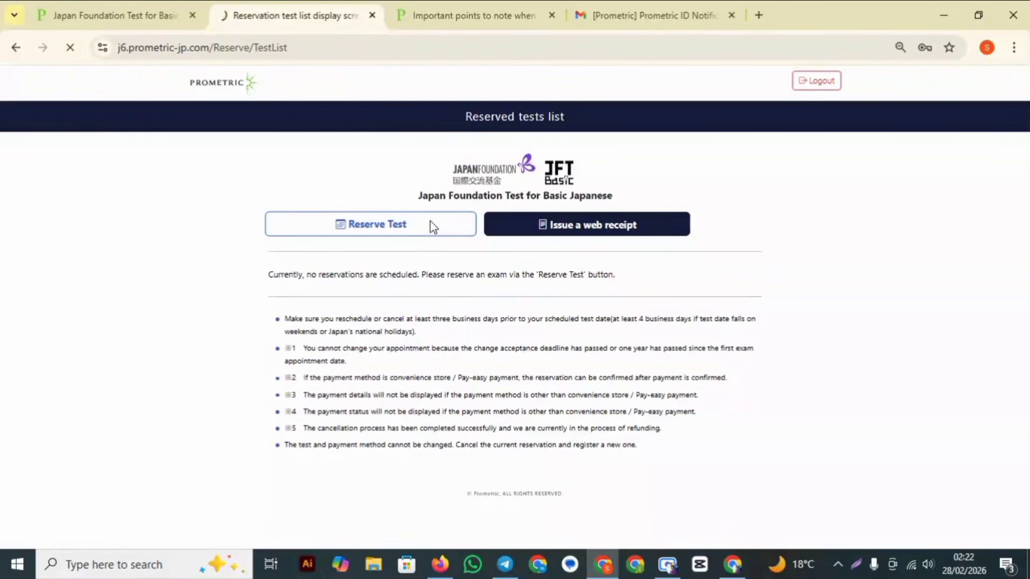
pyautogui.scroll(-20, 536, 276)
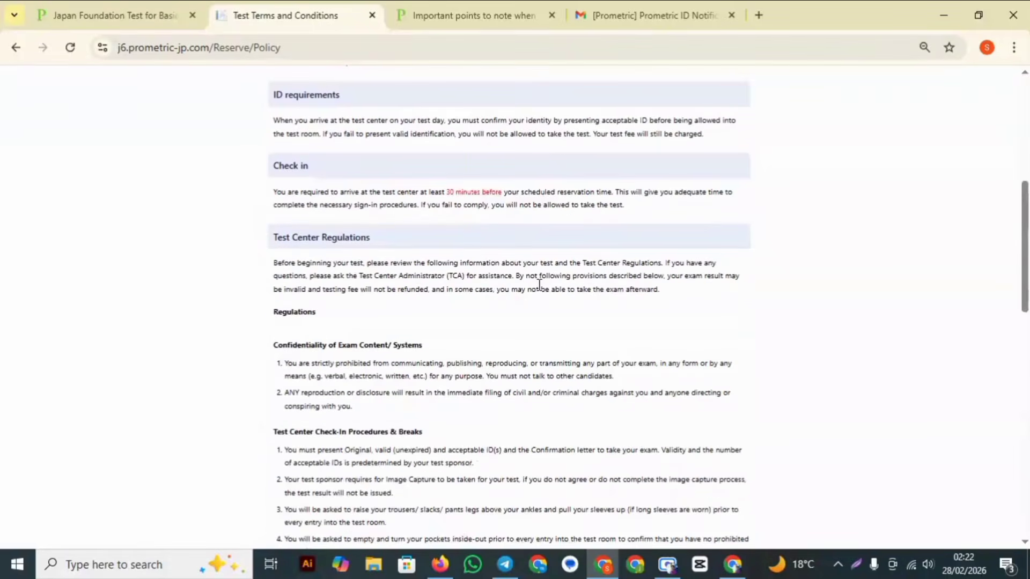
pyautogui.scroll(-2, 597, 328)
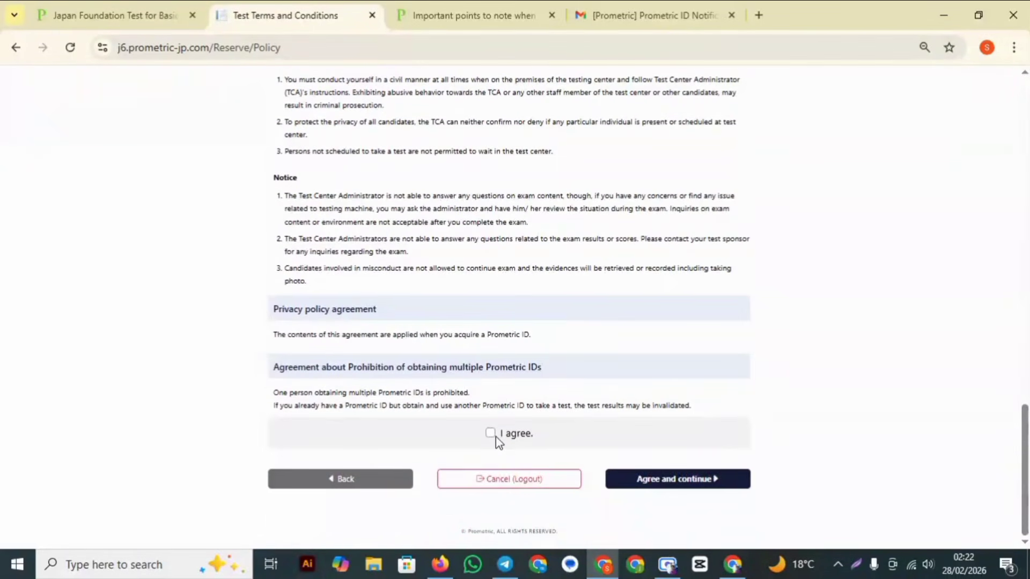
pyautogui.click(490, 433)
pyautogui.click(664, 478)
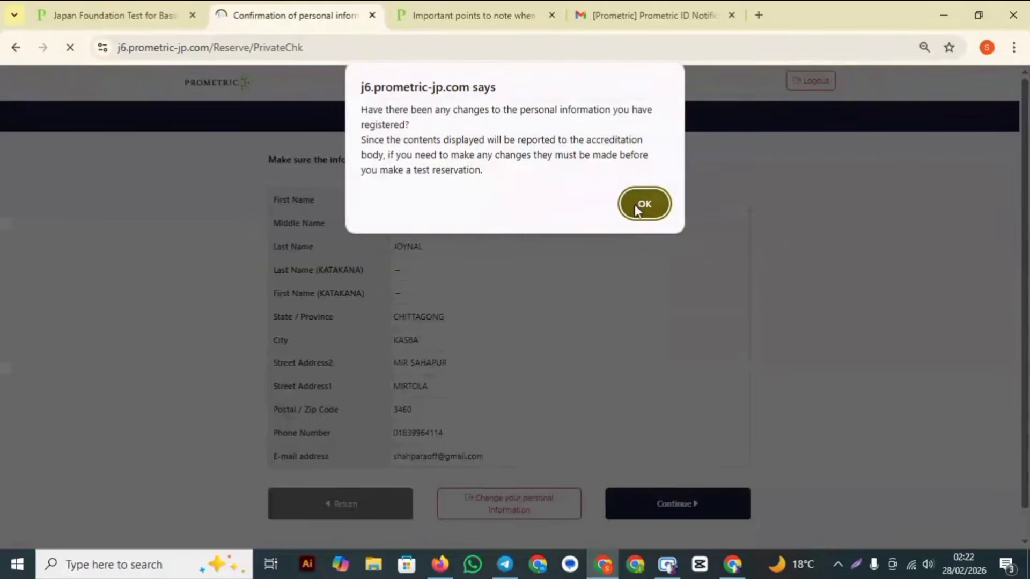
pyautogui.click(638, 203)
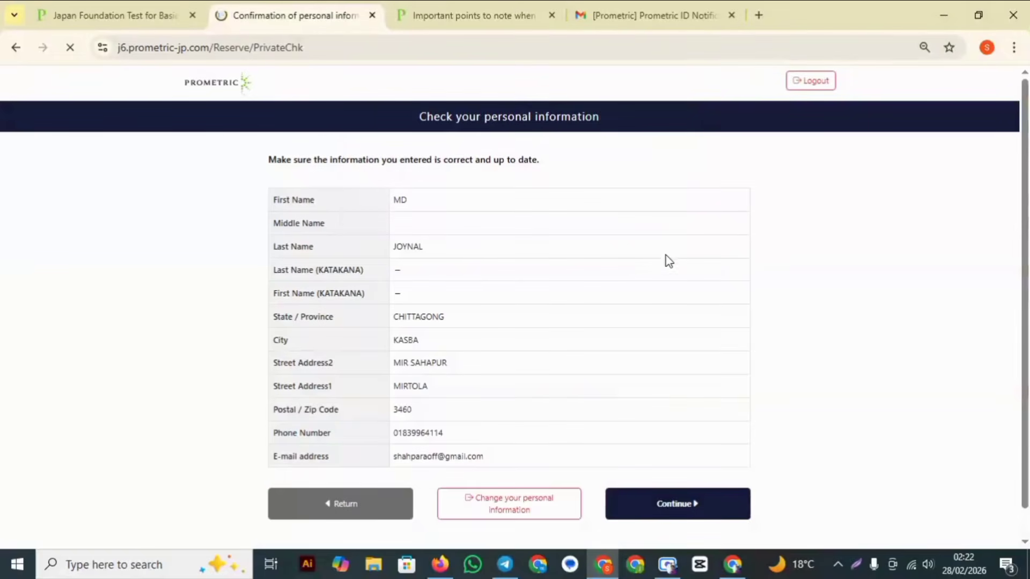